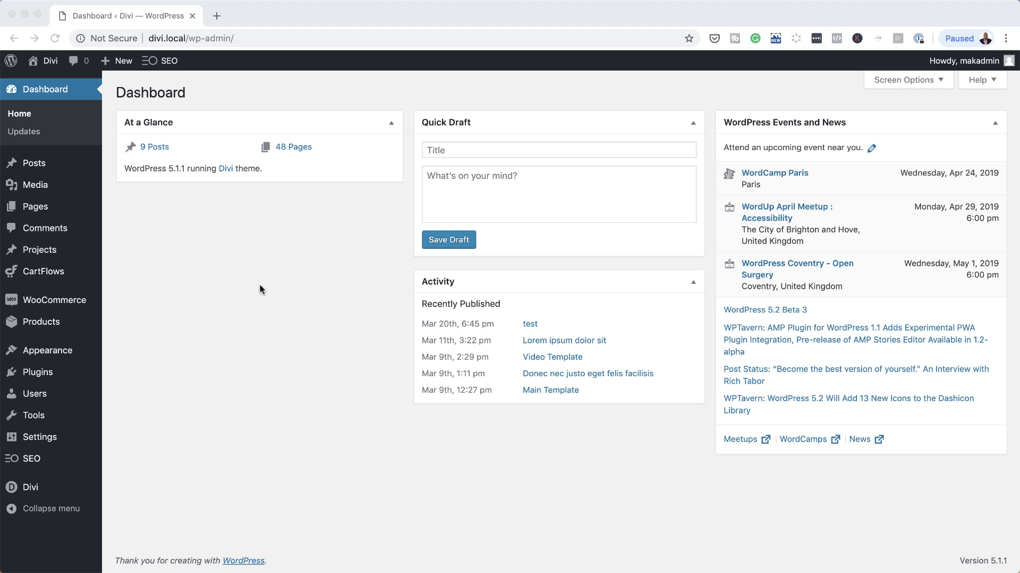
Add a new page titled 'code' and switch it to the Divi Builder.
{"action": "left_click", "coordinate": [280, 253]}
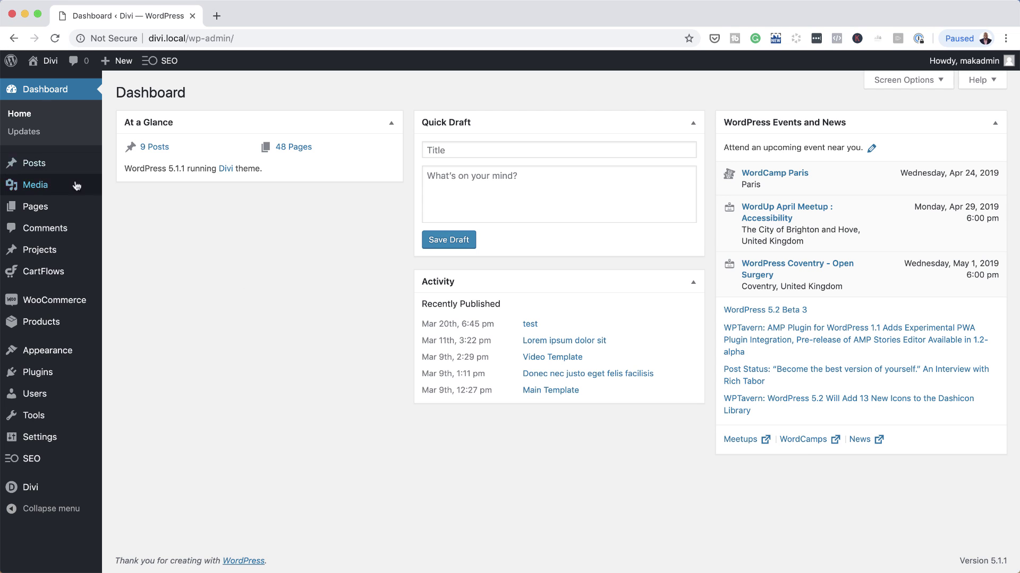
{"action": "mouse_move", "coordinate": [42, 213]}
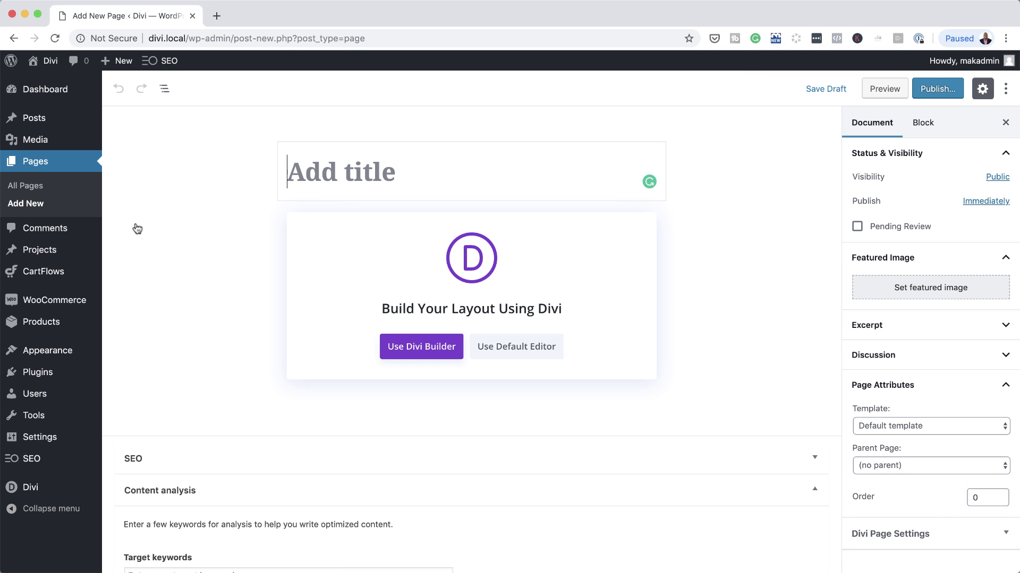
{"action": "type", "text": "code"}
{"action": "left_click", "coordinate": [444, 348]}
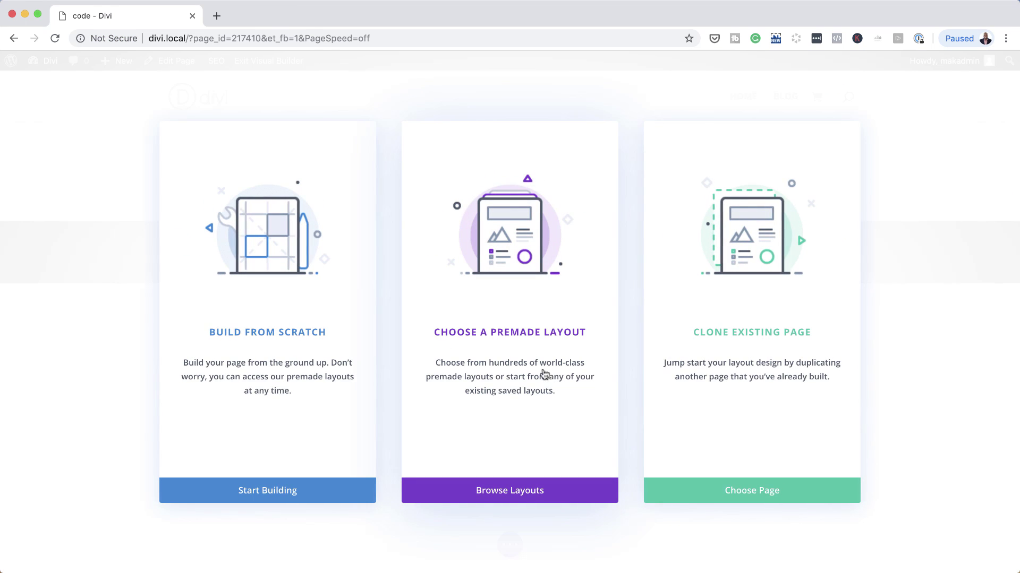
Search the layout library for 'bakery' and load the Bakery Landing Page layout.
{"action": "left_click", "coordinate": [501, 337]}
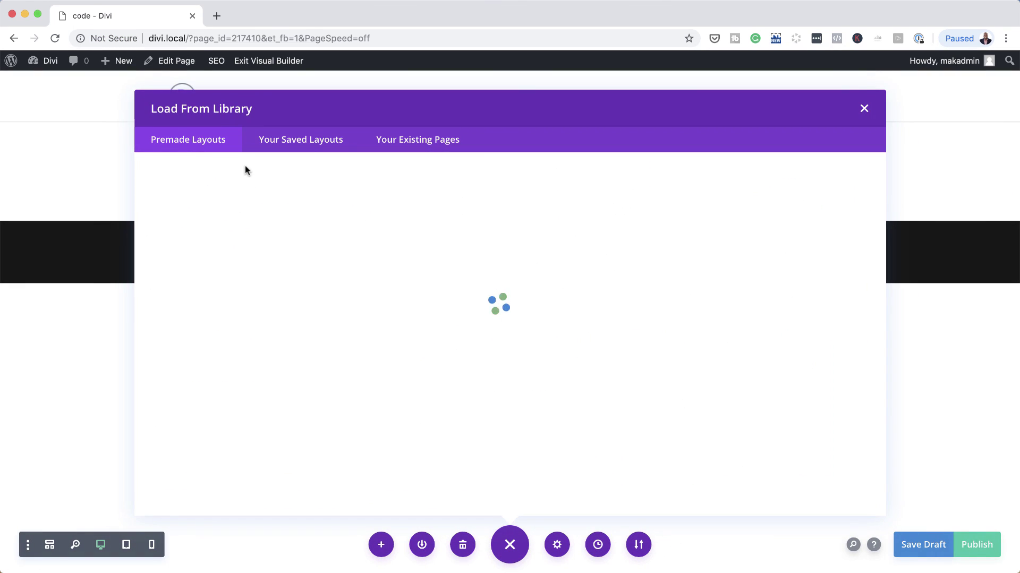
{"action": "left_click", "coordinate": [197, 240]}
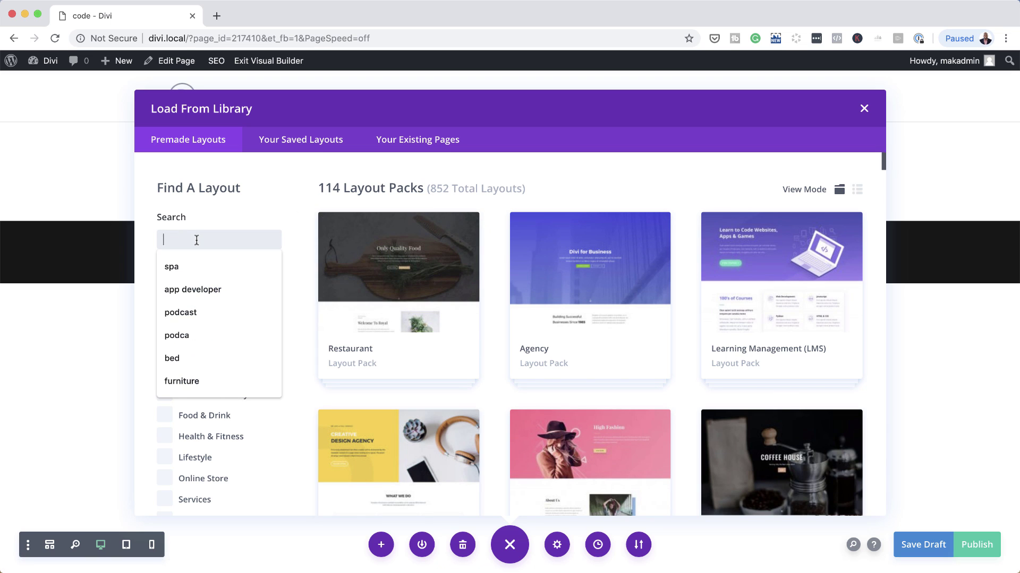
{"action": "type", "text": "bakery"}
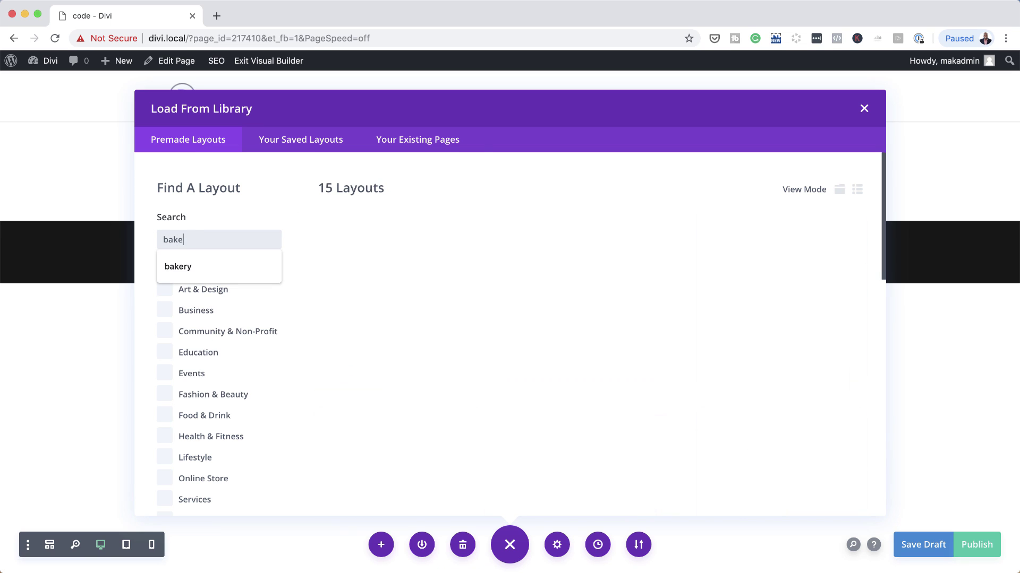
{"action": "left_click", "coordinate": [190, 266]}
{"action": "scroll", "coordinate": [669, 351], "scroll_direction": "down", "scroll_amount": 3}
{"action": "left_click", "coordinate": [607, 380]}
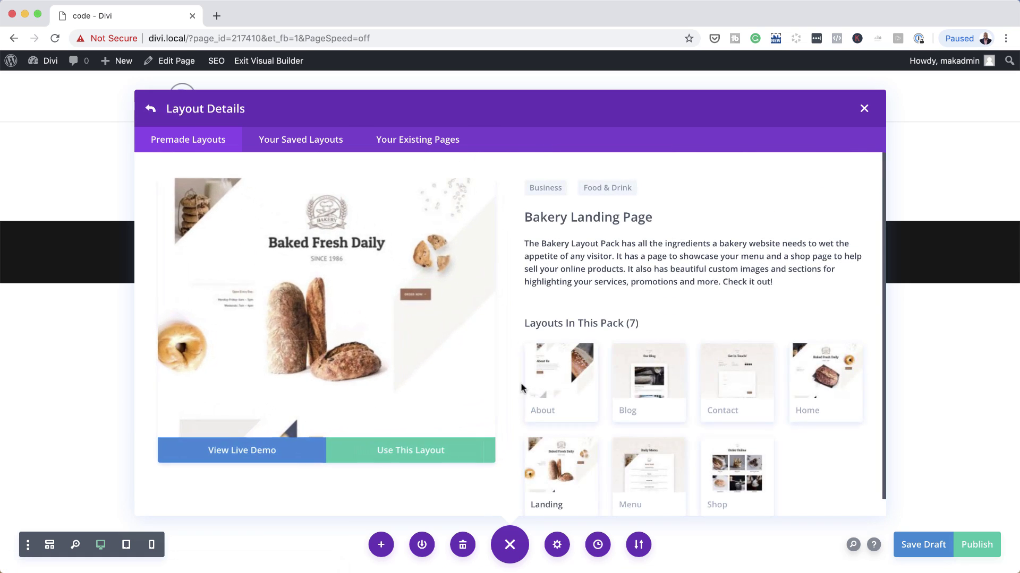
{"action": "left_click", "coordinate": [402, 459]}
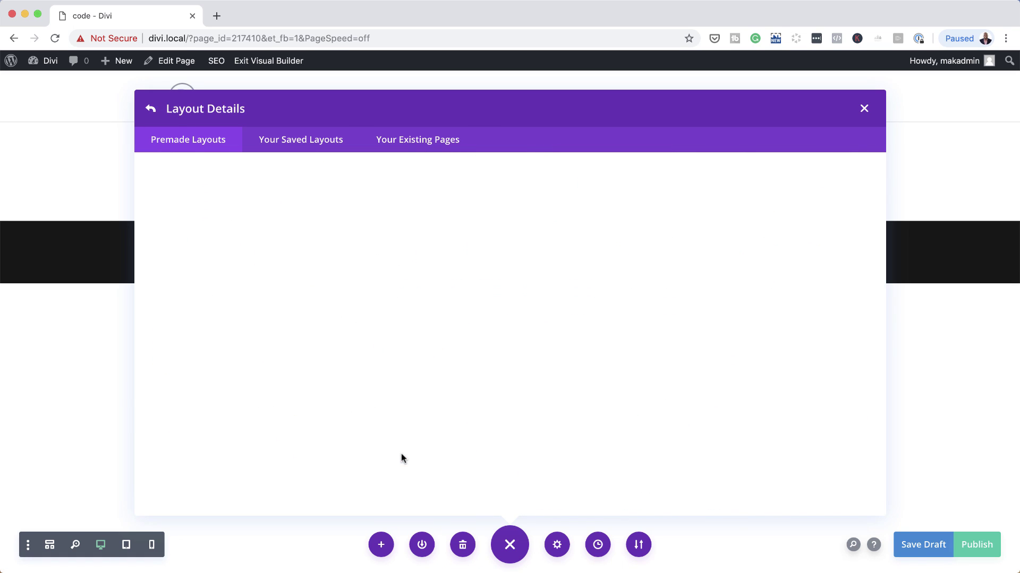
{"action": "scroll", "coordinate": [848, 415], "scroll_direction": "down", "scroll_amount": 3}
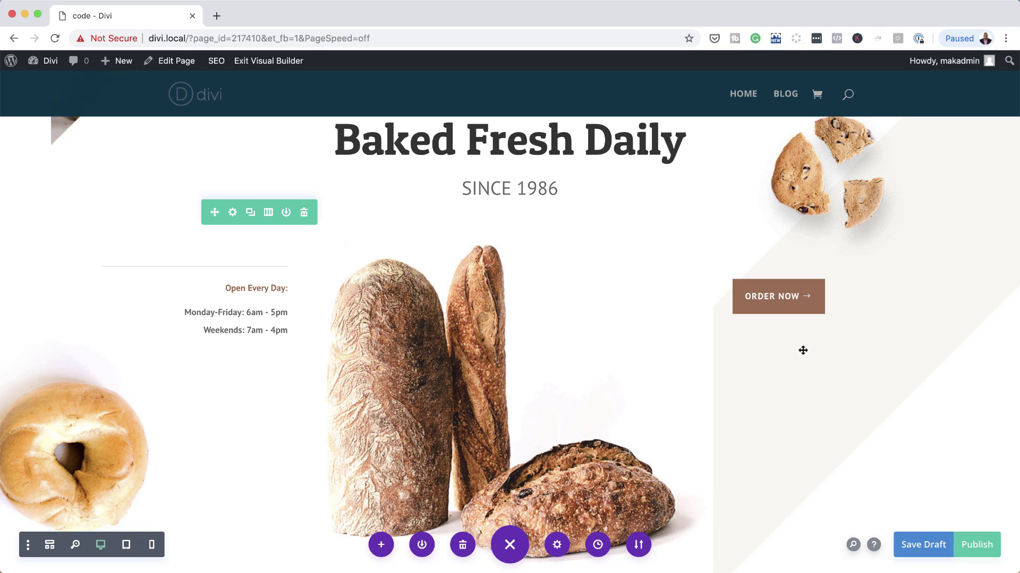
Insert a Code module below Order Now holding the <style> block hiding #toggle-container, then save it.
{"action": "mouse_move", "coordinate": [827, 314]}
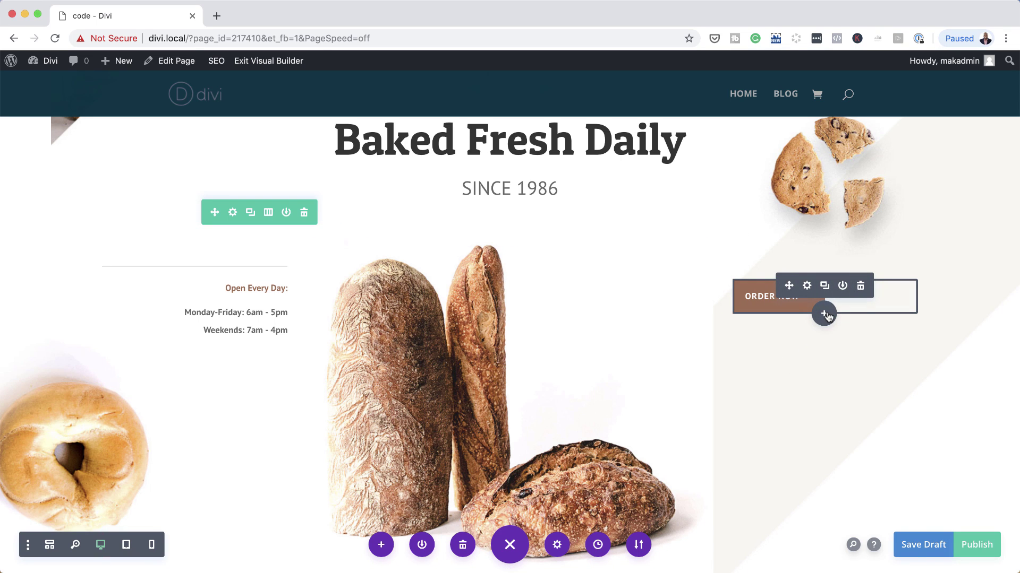
{"action": "left_click", "coordinate": [824, 314]}
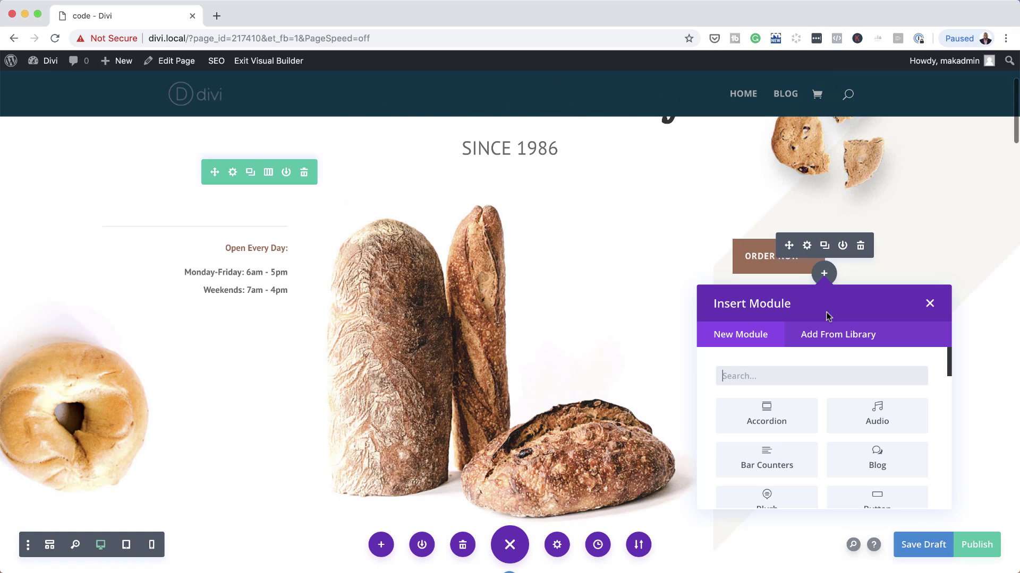
{"action": "type", "text": "code"}
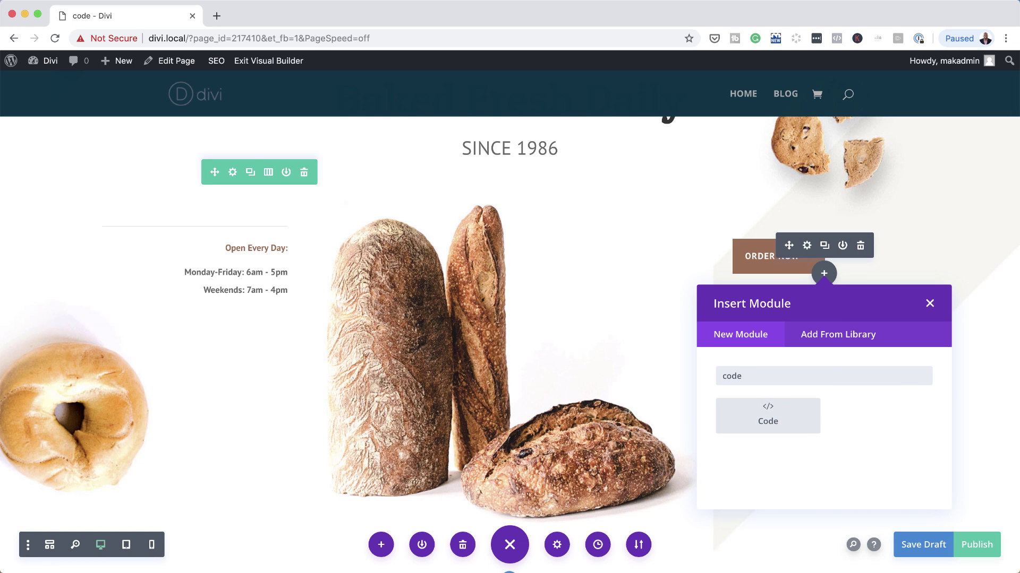
{"action": "left_click", "coordinate": [794, 419]}
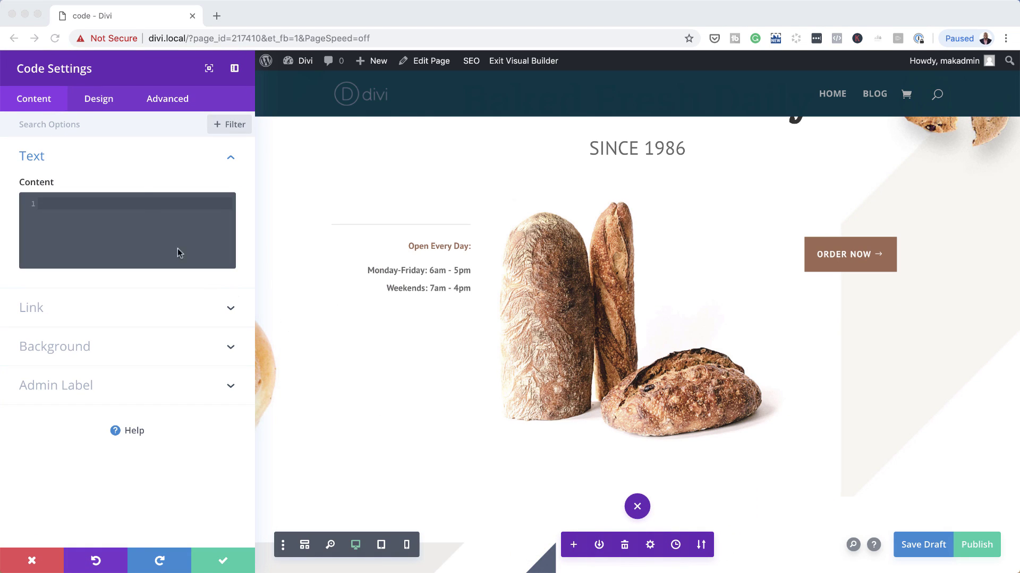
{"action": "left_click", "coordinate": [129, 205]}
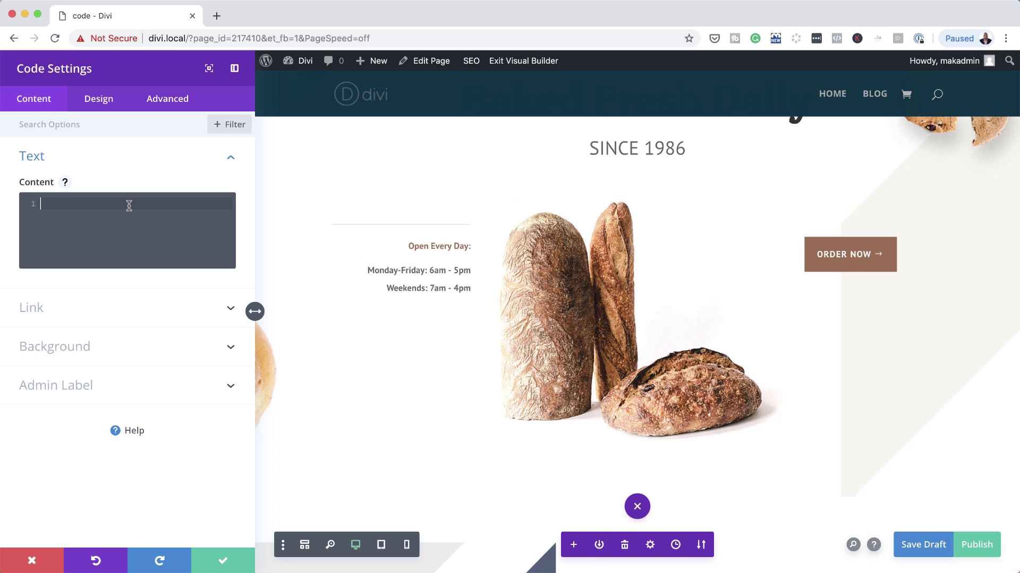
{"action": "type", "text": "<style> #toggle-container {   display:none; } .toggle-active {   display: block !important; } </style>"}
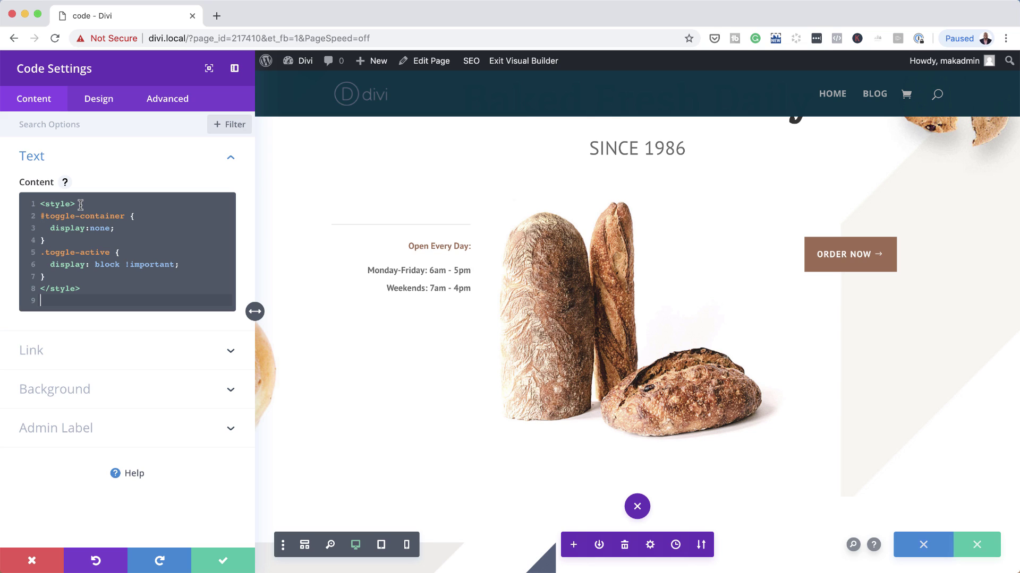
{"action": "left_click_drag", "start_coordinate": [79, 204], "coordinate": [39, 204]}
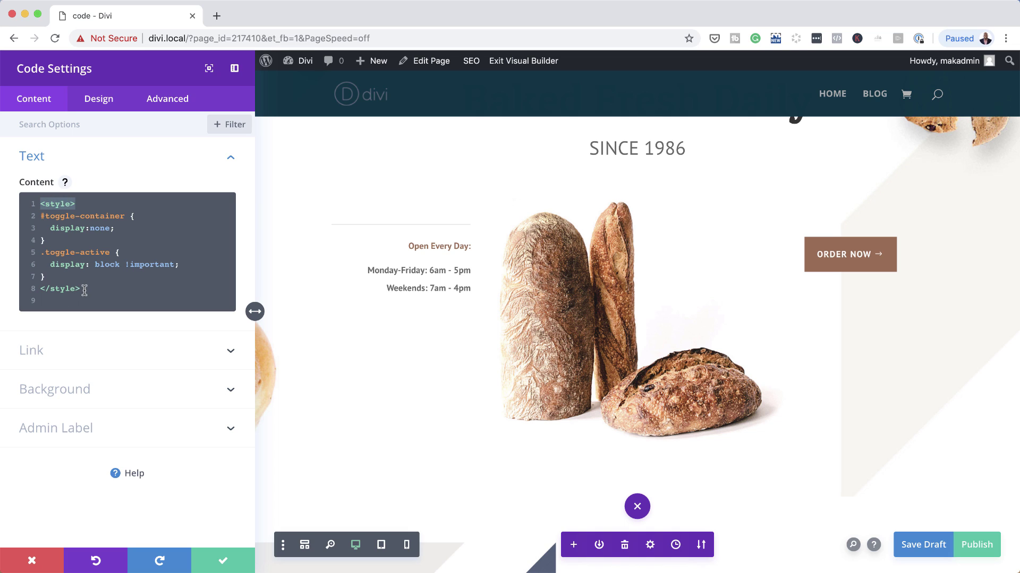
{"action": "left_click_drag", "start_coordinate": [83, 290], "coordinate": [31, 292]}
{"action": "left_click", "coordinate": [111, 292]}
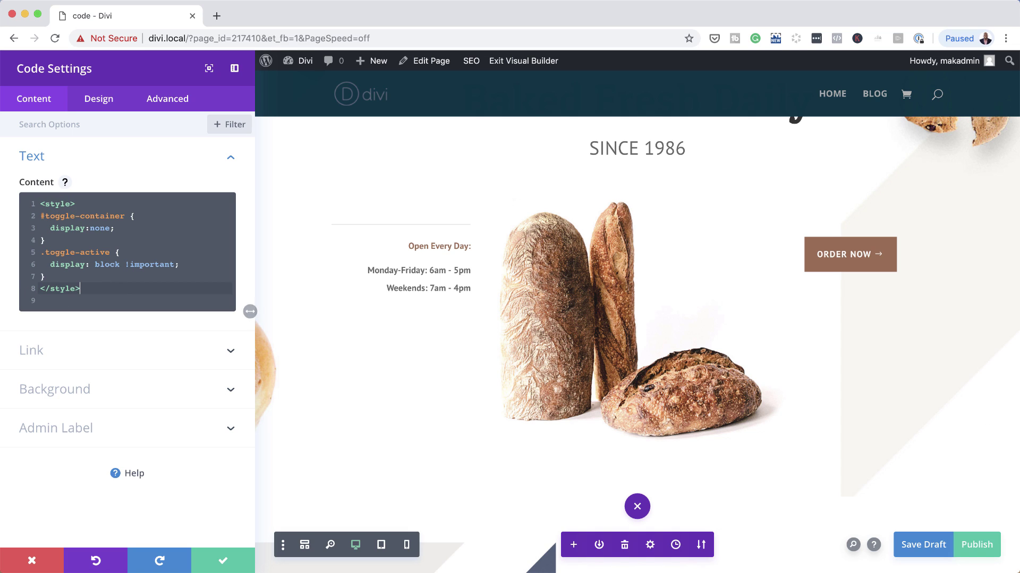
{"action": "left_click", "coordinate": [224, 562]}
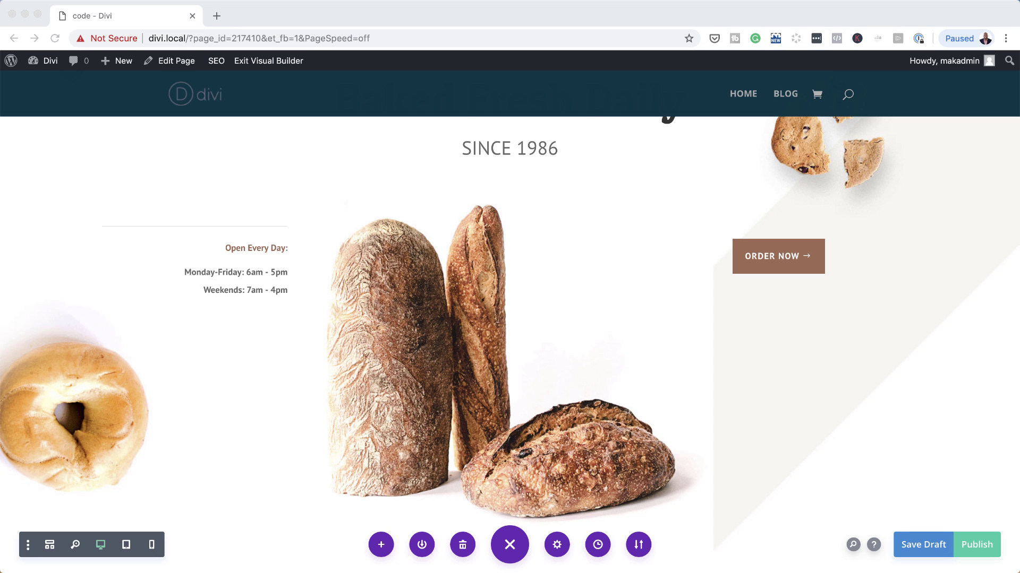
Paste rules hiding #toggle-container and forcing .toggle-active to display: block into Page Settings Custom CSS.
{"action": "left_click", "coordinate": [556, 545]}
{"action": "left_click", "coordinate": [557, 545]}
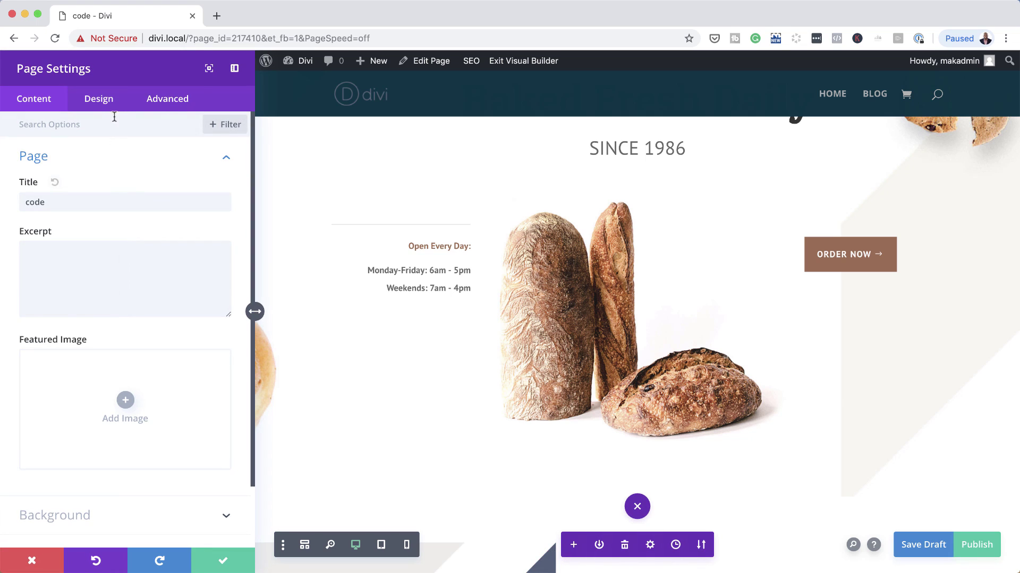
{"action": "left_click", "coordinate": [178, 100]}
{"action": "left_click", "coordinate": [72, 158]}
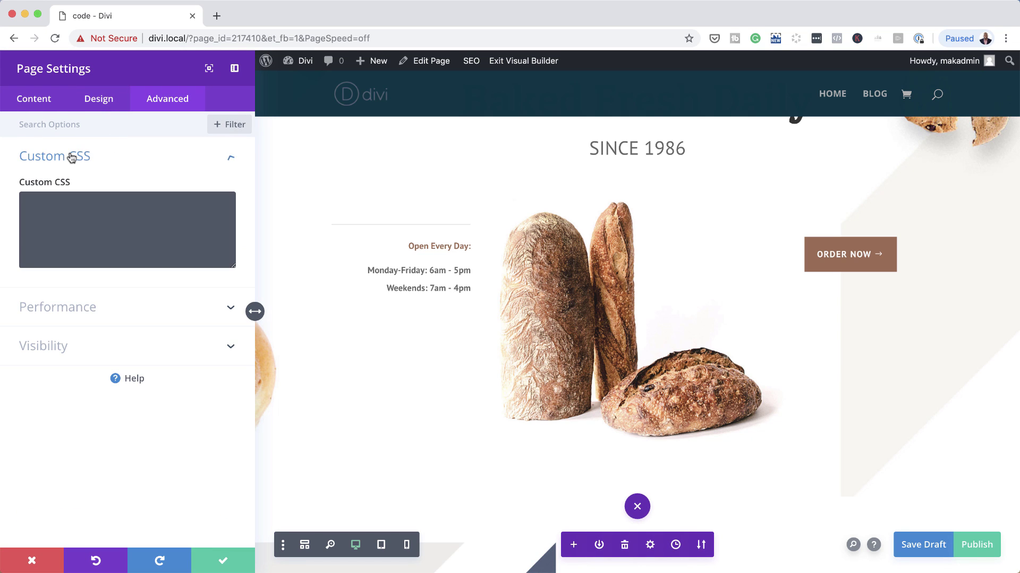
{"action": "left_click", "coordinate": [73, 212]}
{"action": "type", "text": "#toggle-container {   display:none; } .toggle-active {   display: block !important; }"}
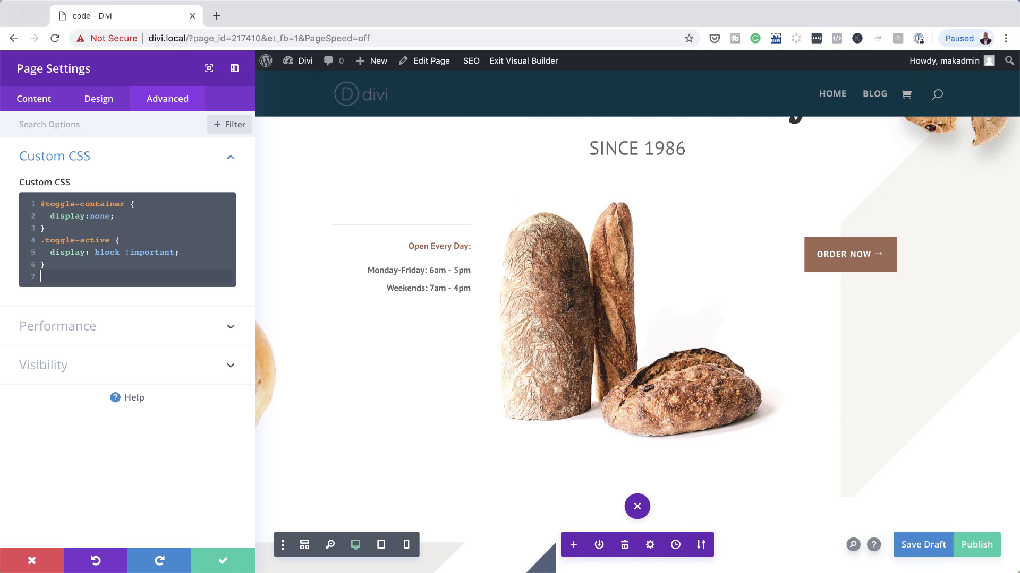
{"action": "key", "text": "super+Tab"}
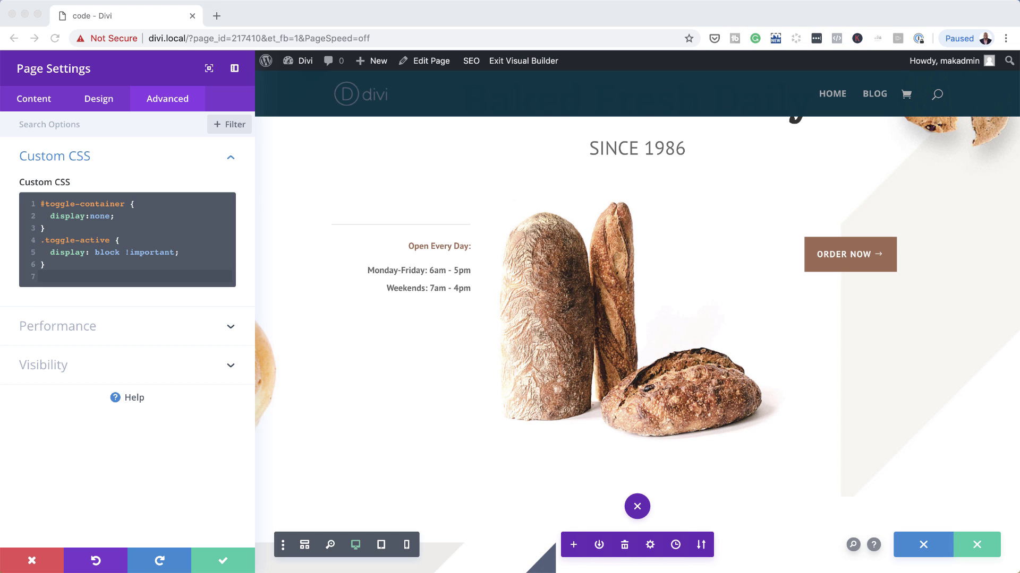
{"action": "left_click", "coordinate": [224, 559]}
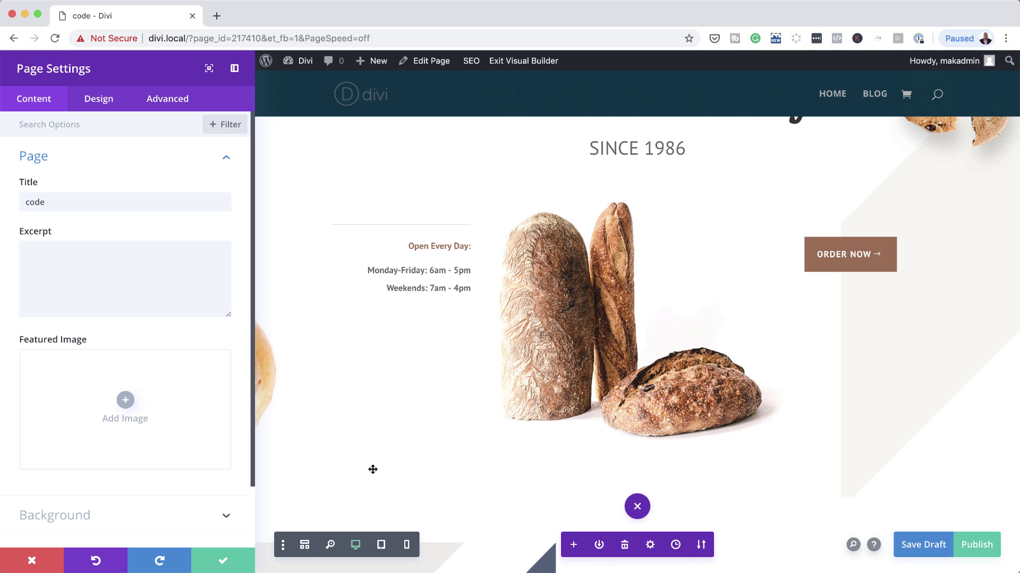
In Wireframe View, set the Code module's admin label to 'CSS Code' and save.
{"action": "left_click", "coordinate": [221, 559]}
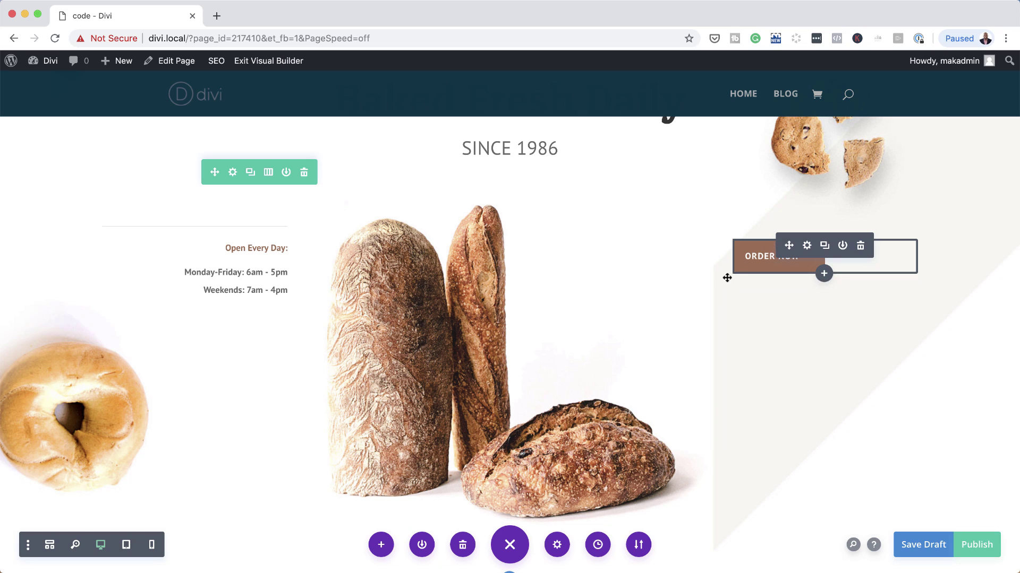
{"action": "left_click", "coordinate": [50, 546]}
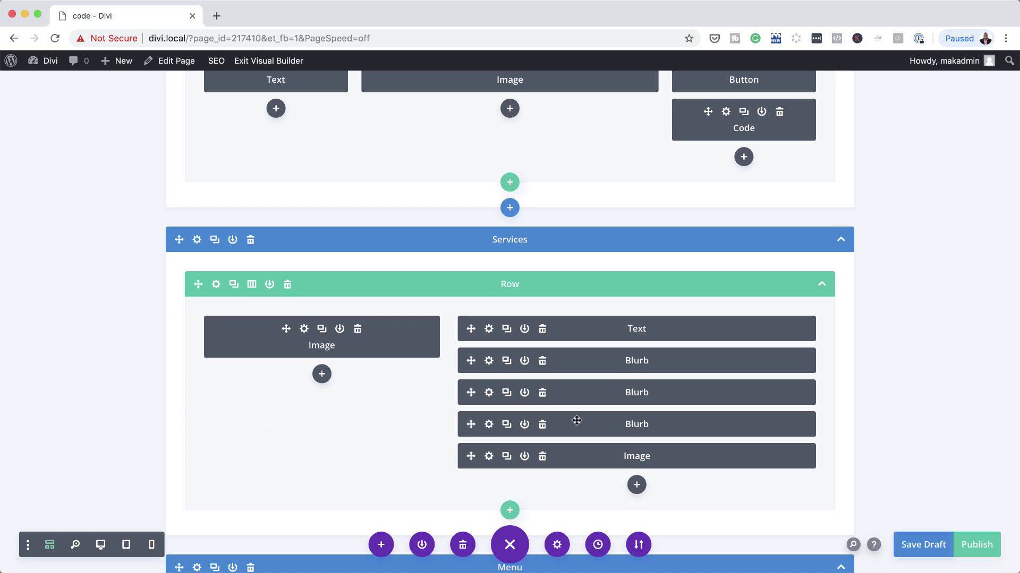
{"action": "scroll", "coordinate": [619, 391], "scroll_direction": "up", "scroll_amount": 5}
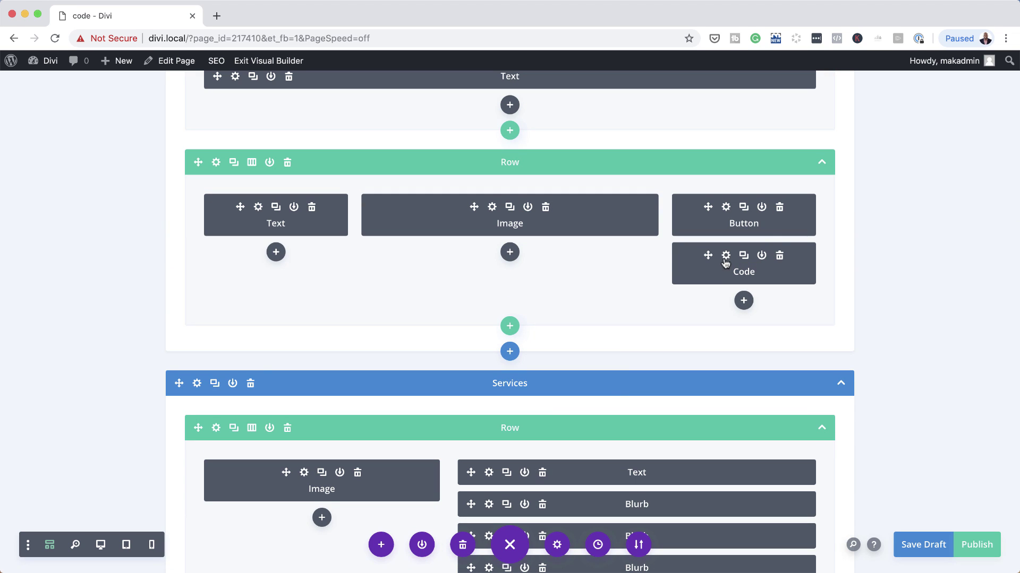
{"action": "left_click", "coordinate": [726, 257]}
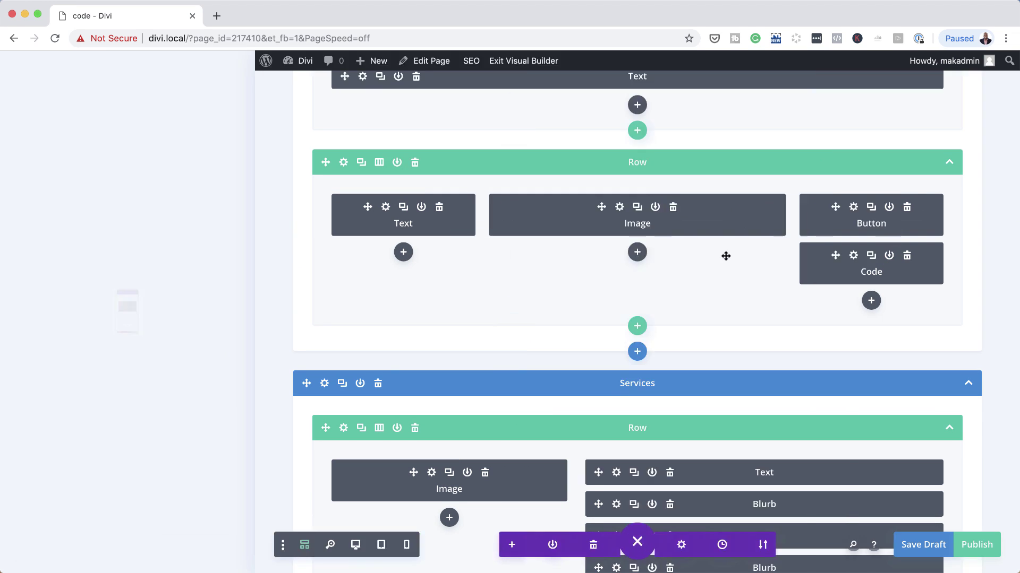
{"action": "left_click", "coordinate": [92, 436]}
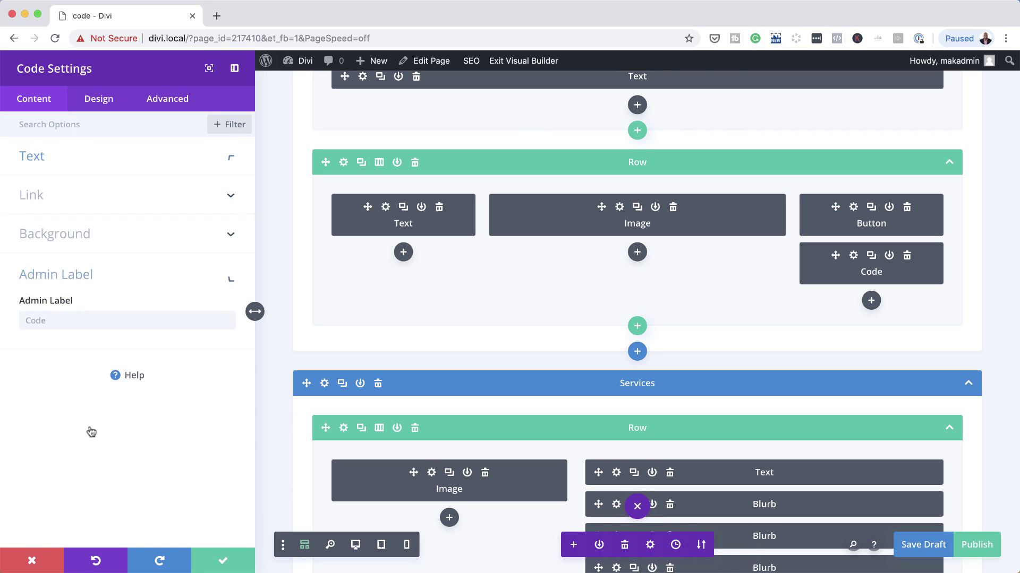
{"action": "left_click", "coordinate": [75, 326]}
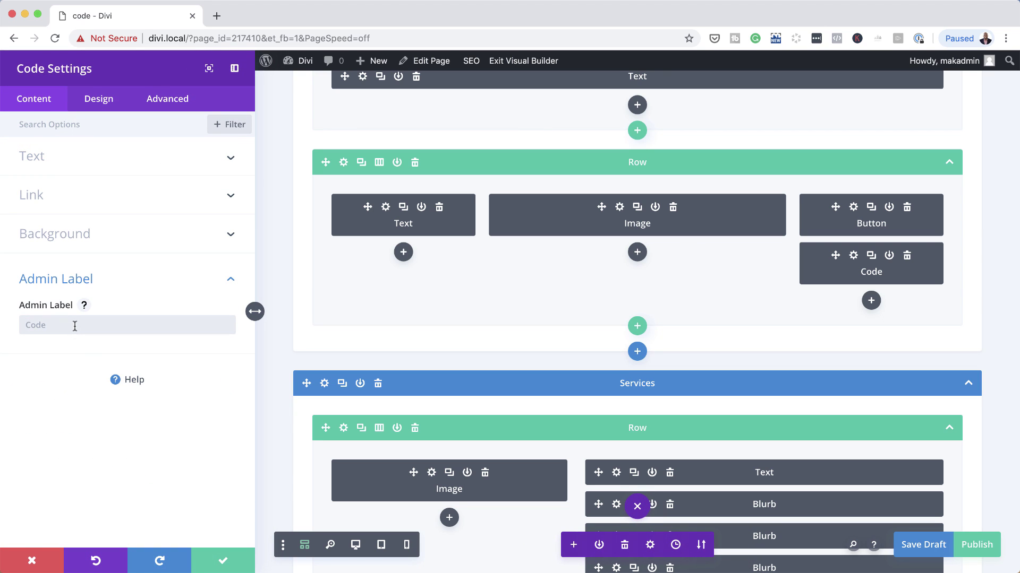
{"action": "type", "text": "CSS Code"}
{"action": "left_click", "coordinate": [224, 562]}
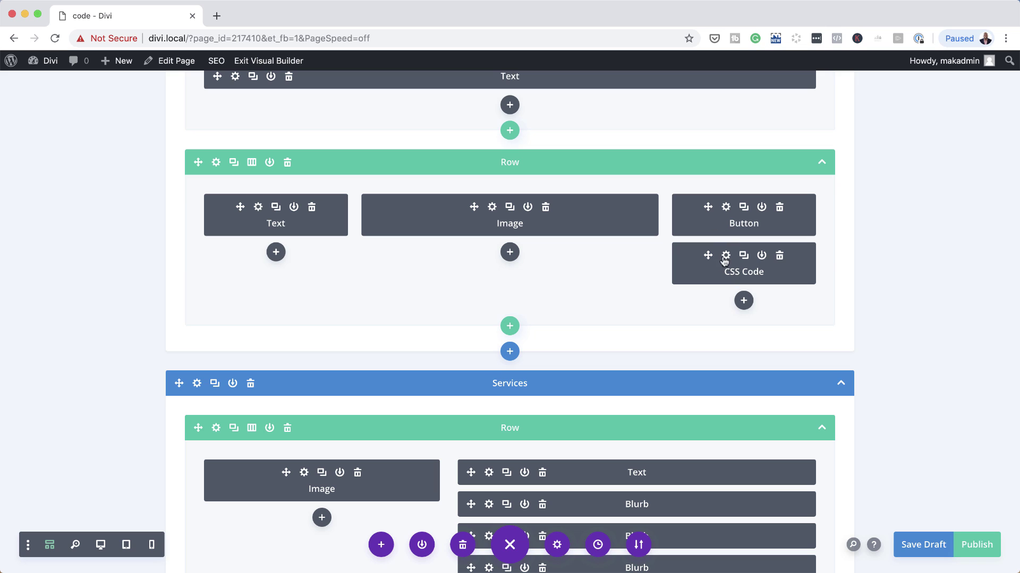
Insert a Code module under CSS Code containing the pasted jQuery toggle script.
{"action": "left_click", "coordinate": [744, 300]}
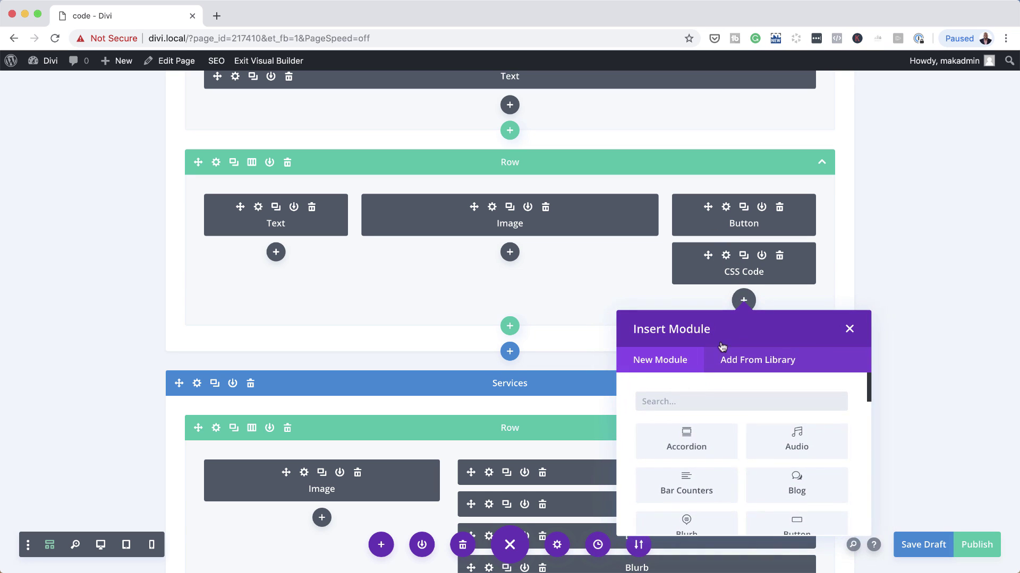
{"action": "left_click", "coordinate": [700, 398]}
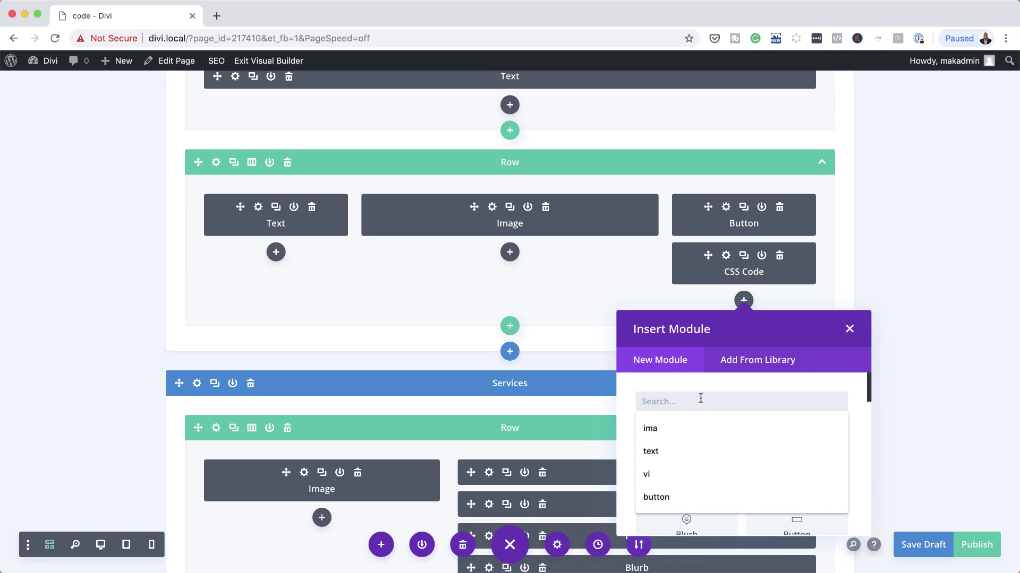
{"action": "type", "text": "code"}
{"action": "left_click", "coordinate": [692, 443]}
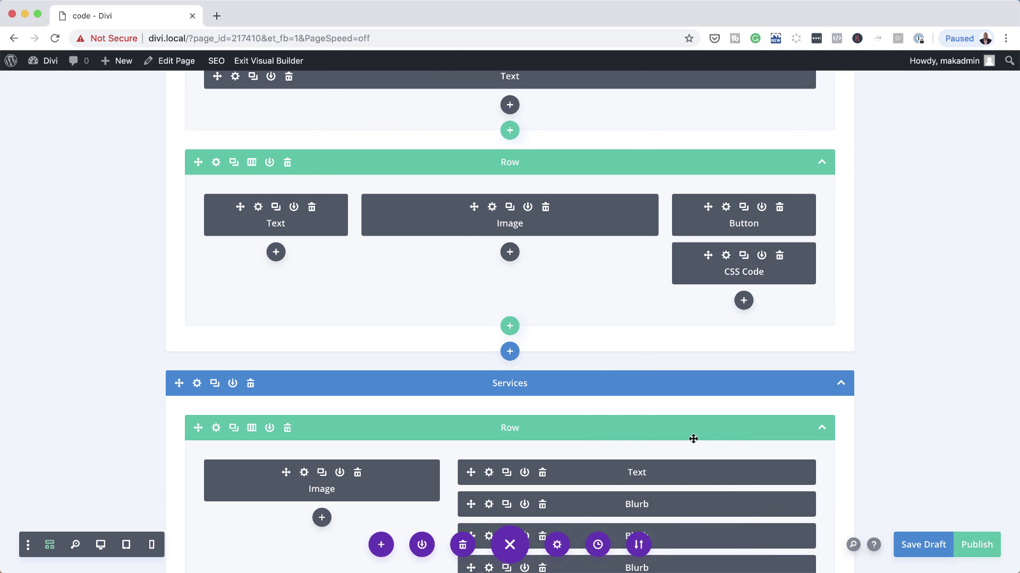
{"action": "left_click", "coordinate": [143, 222]}
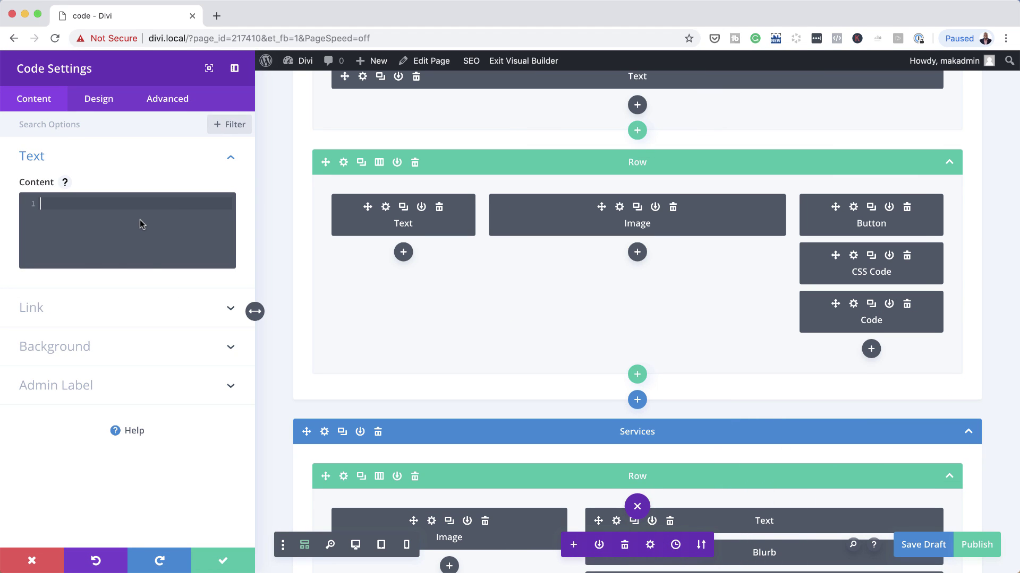
{"action": "type", "text": "<script> jQuery(document).ready(function(){  jQuery(\".toggle-trigger\").click(function(){  jQuery(\"#toggle-container\").toggleClass(\"toggle-active\");  }); }); </script>"}
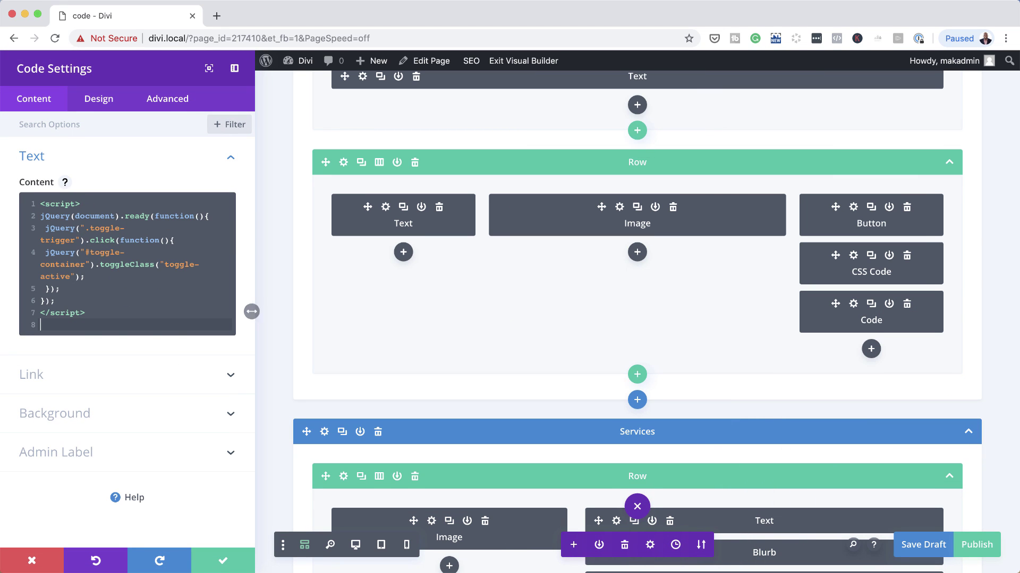
Set the new module's admin label to 'JS Code' and save it.
{"action": "left_click", "coordinate": [68, 452]}
{"action": "left_click", "coordinate": [51, 326]}
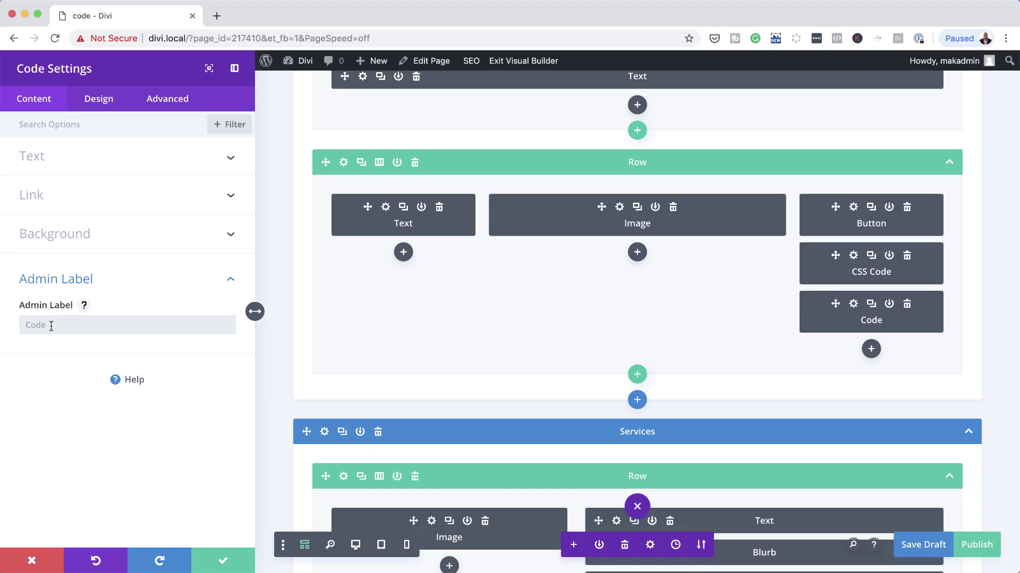
{"action": "type", "text": "JS Code"}
{"action": "left_click", "coordinate": [223, 561]}
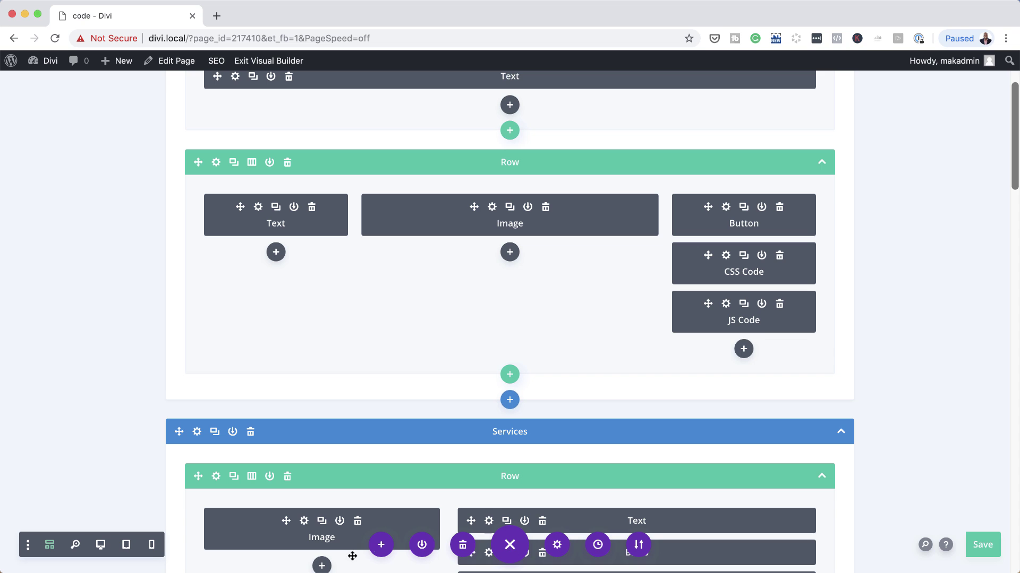
From Portability, export the layout with file name 'Bakery' and reveal Bakery.json in Finder.
{"action": "left_click", "coordinate": [101, 545]}
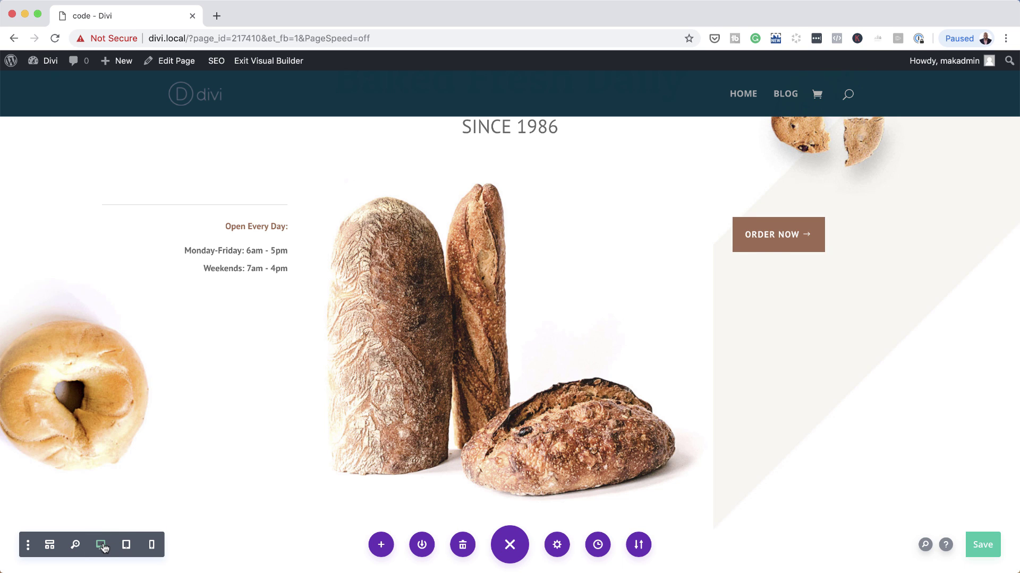
{"action": "scroll", "coordinate": [786, 519], "scroll_direction": "down", "scroll_amount": 3}
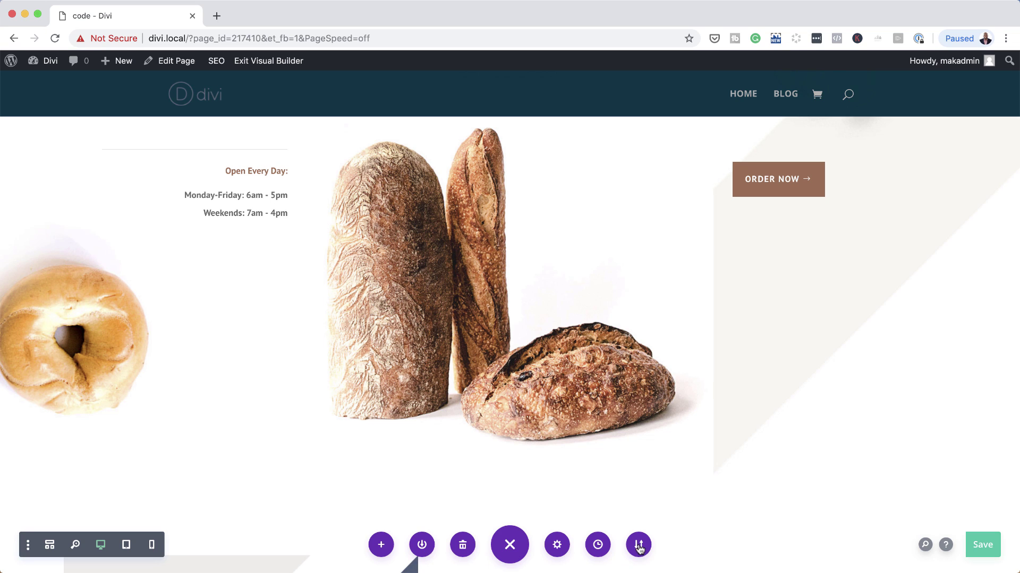
{"action": "left_click", "coordinate": [639, 546]}
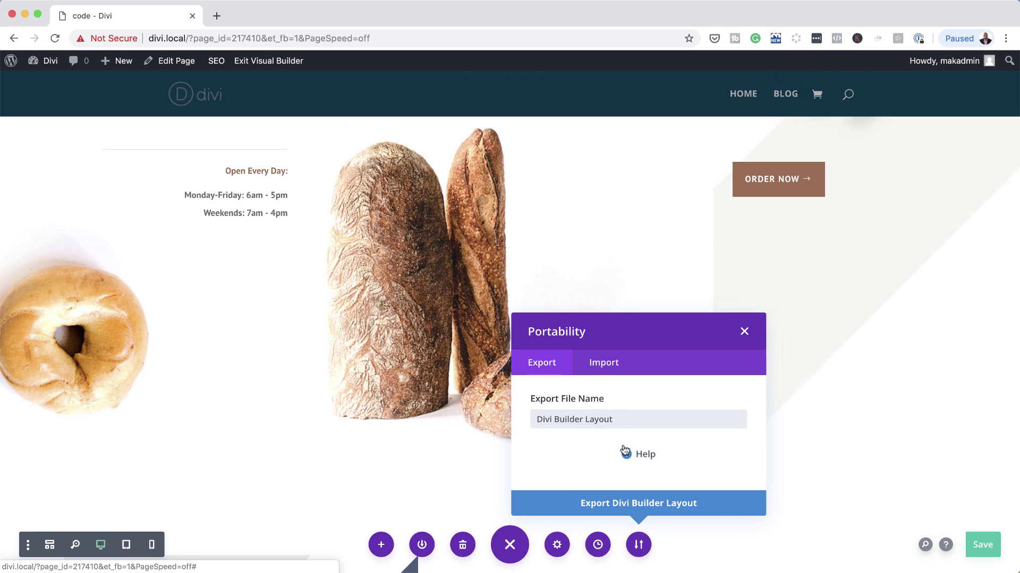
{"action": "triple_click", "coordinate": [615, 420]}
{"action": "type", "text": "Bakery"}
{"action": "left_click", "coordinate": [689, 505]}
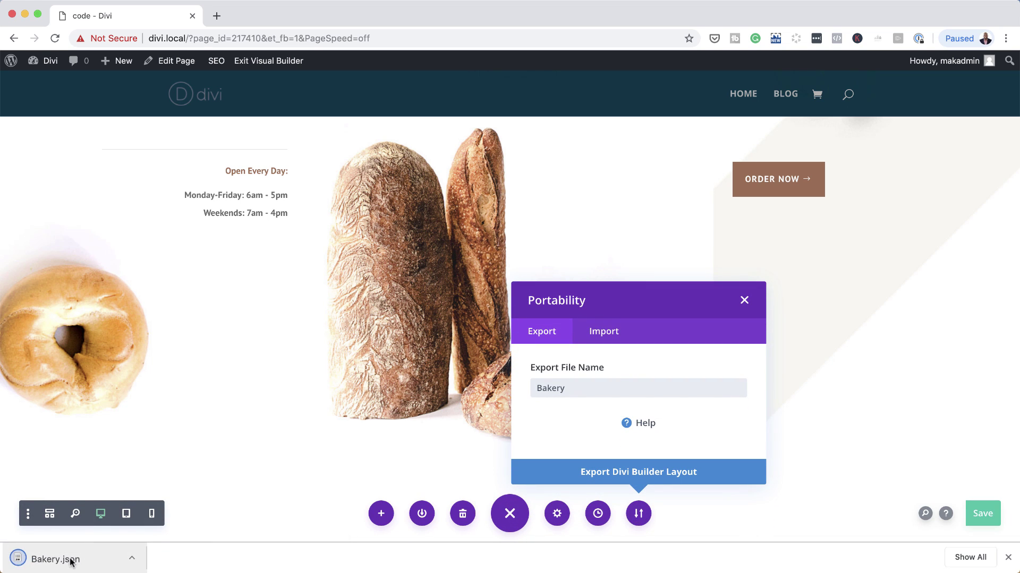
{"action": "left_click", "coordinate": [132, 558]}
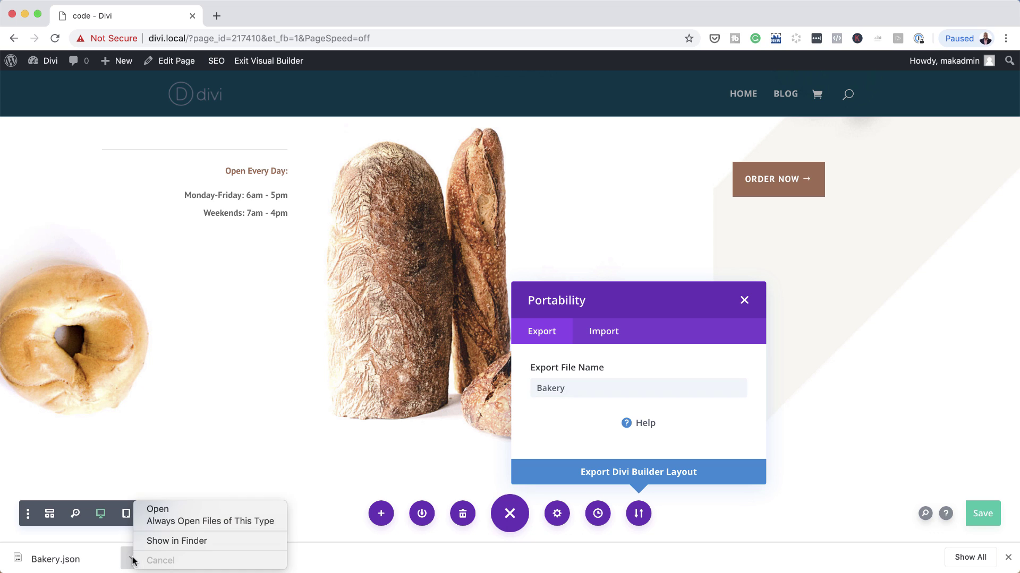
{"action": "left_click", "coordinate": [170, 541]}
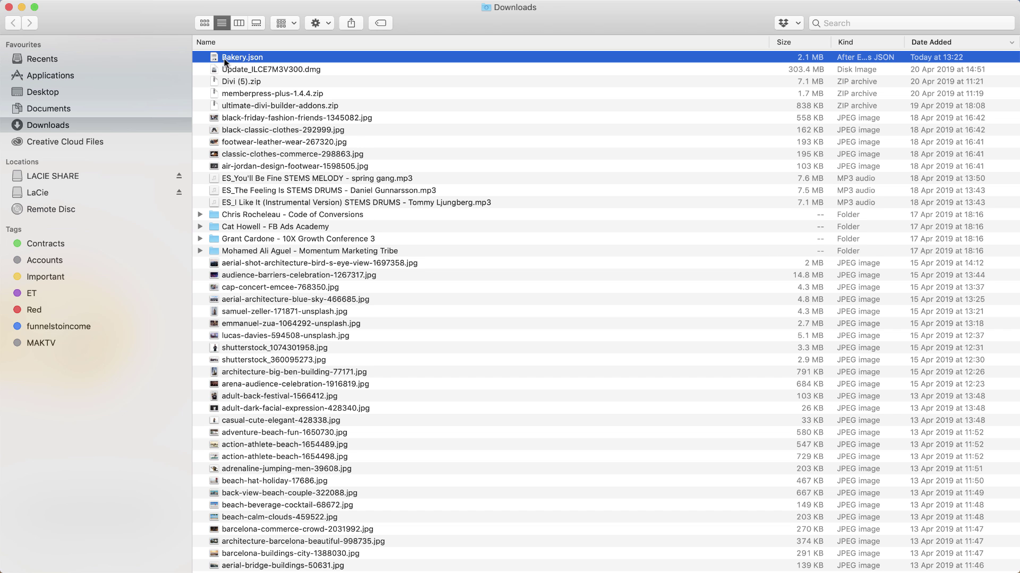
Shrink the Finder Downloads window from full size and move it aside to uncover the page.
{"action": "double_click", "coordinate": [186, 28]}
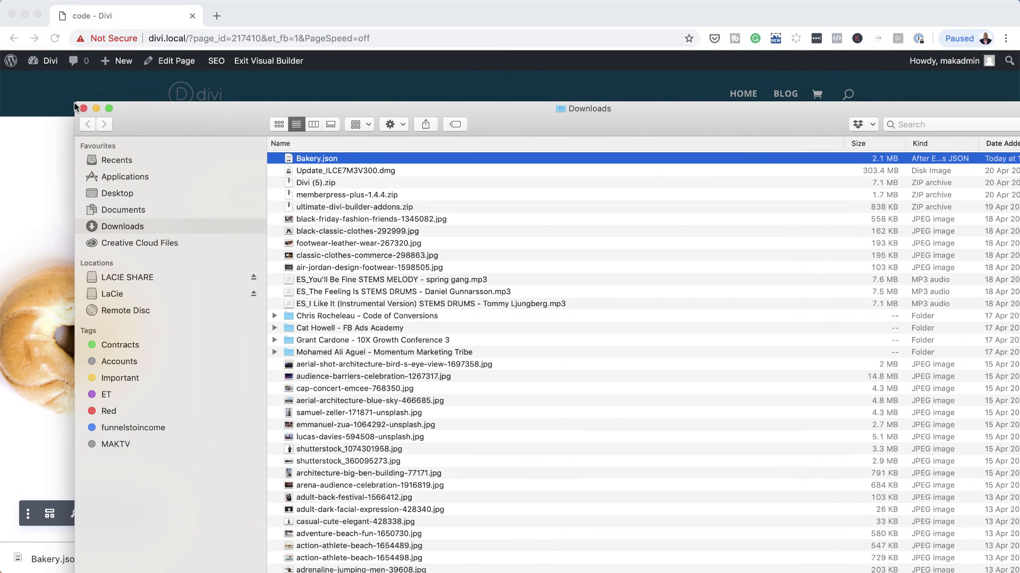
{"action": "left_click_drag", "start_coordinate": [76, 101], "coordinate": [451, 491]}
{"action": "left_click_drag", "start_coordinate": [936, 504], "coordinate": [814, 323]}
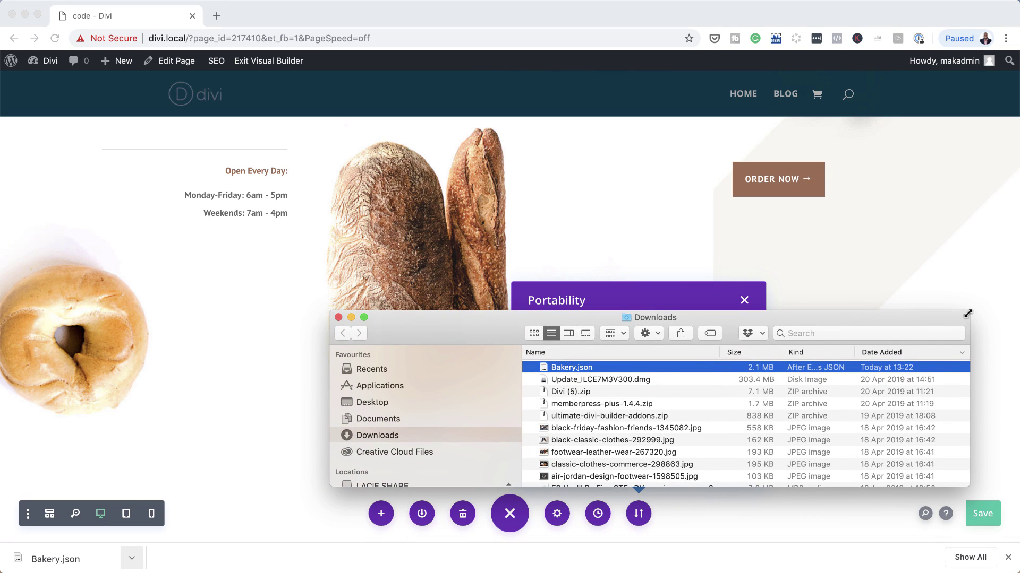
{"action": "left_click_drag", "start_coordinate": [968, 311], "coordinate": [795, 325]}
Add a new page titled 'Code 2' from the admin bar and start building it in Divi.
{"action": "left_click", "coordinate": [449, 154]}
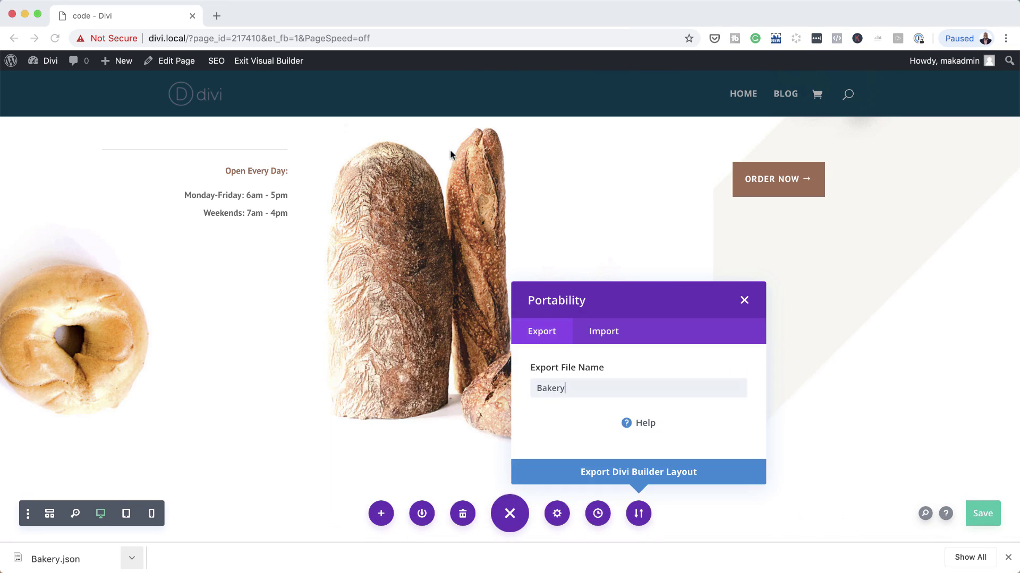
{"action": "mouse_move", "coordinate": [106, 60]}
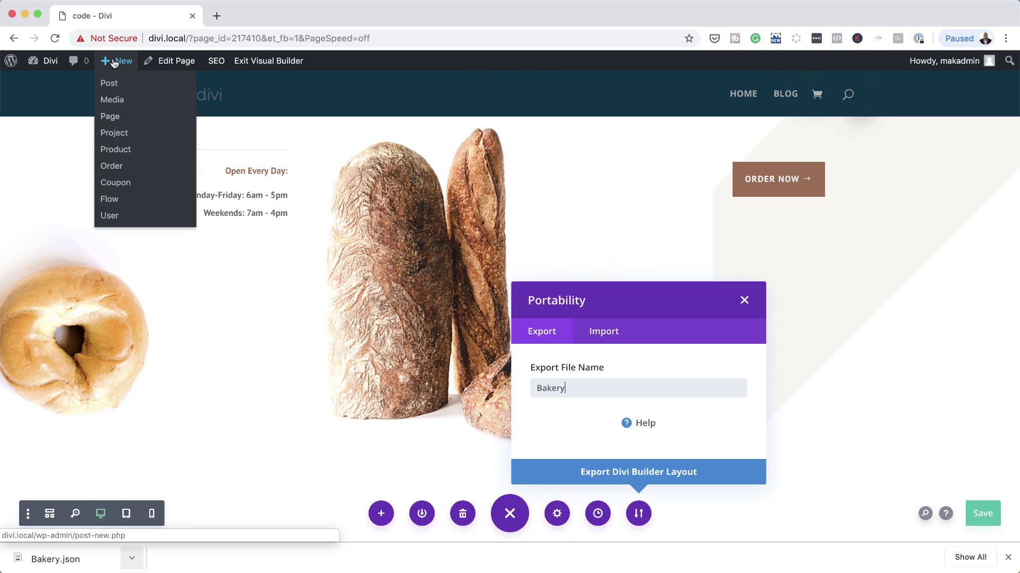
{"action": "left_click", "coordinate": [113, 120]}
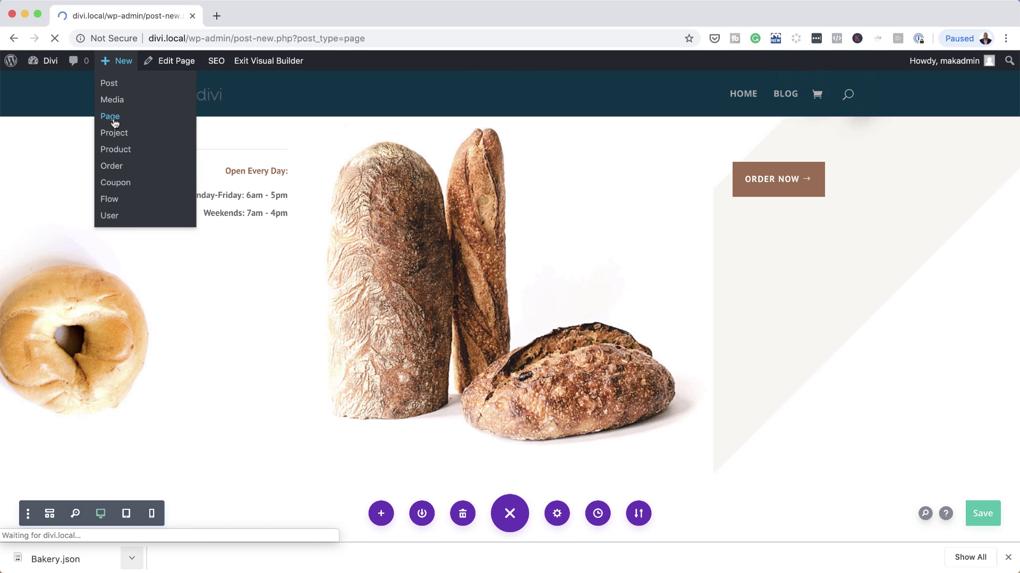
{"action": "type", "text": "Code 2"}
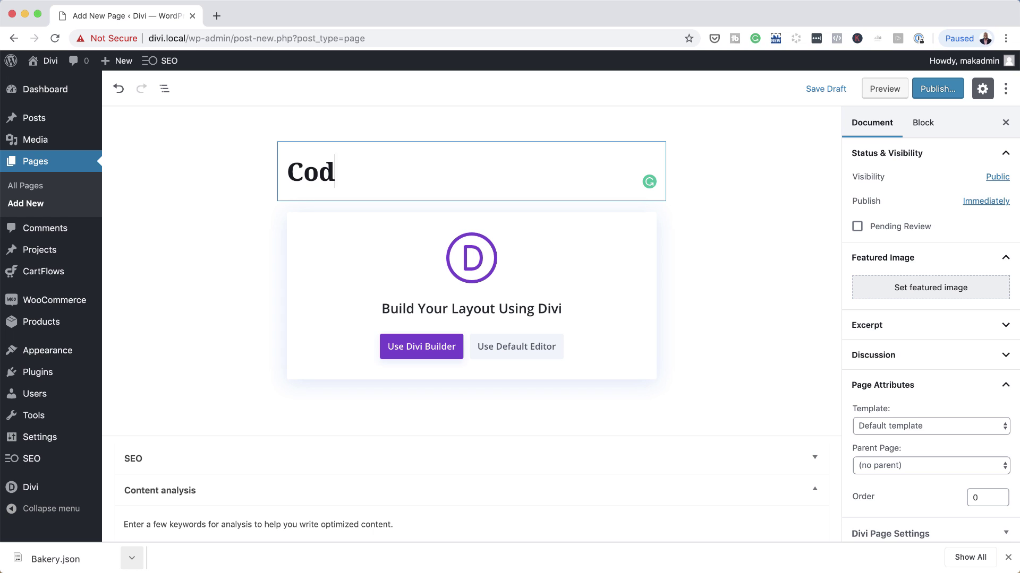
{"action": "left_click", "coordinate": [439, 348]}
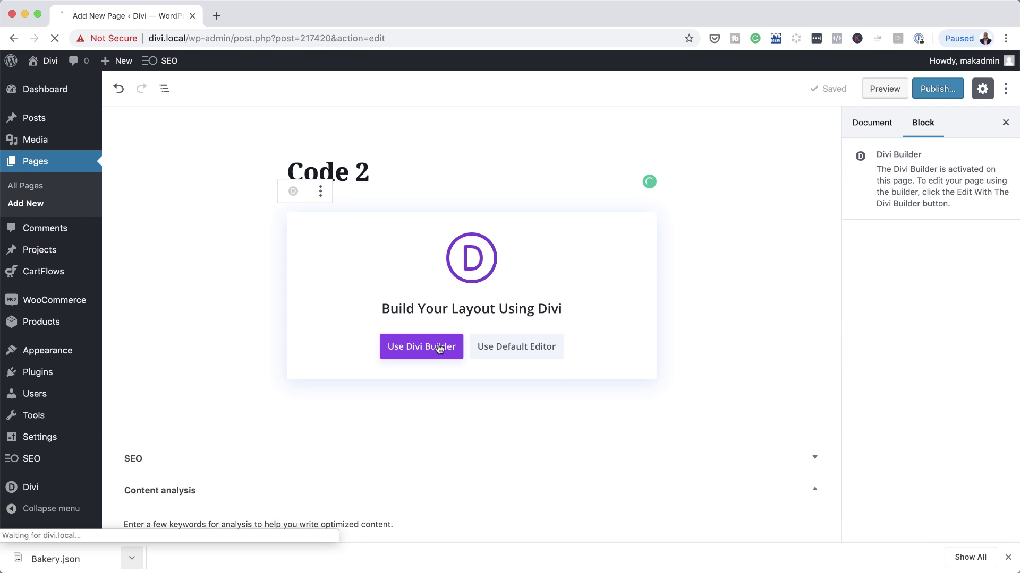
{"action": "left_click", "coordinate": [286, 478]}
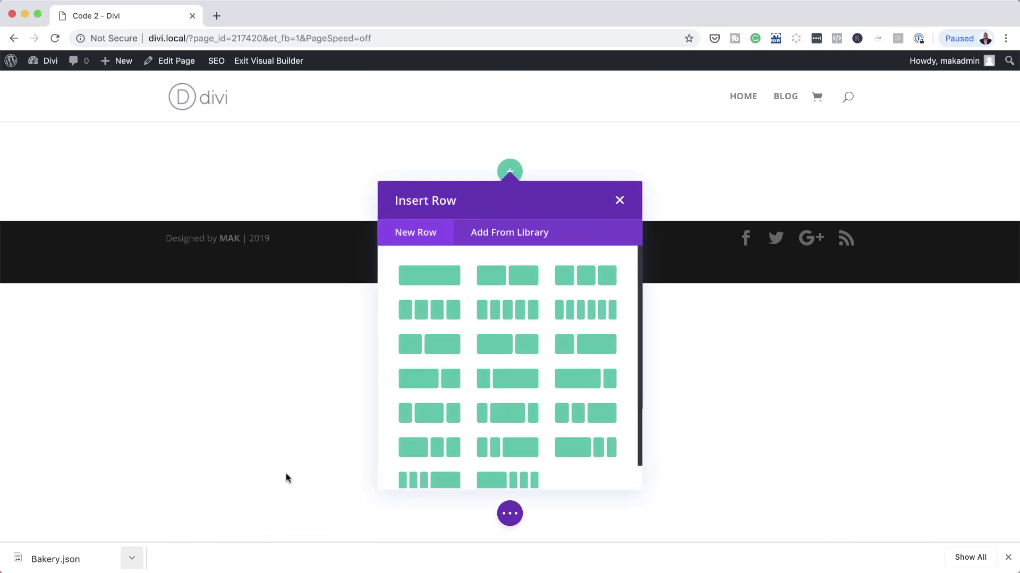
Drop Bakery.json from Finder onto the Code 2 page and import it, replacing existing content.
{"action": "left_click", "coordinate": [617, 205]}
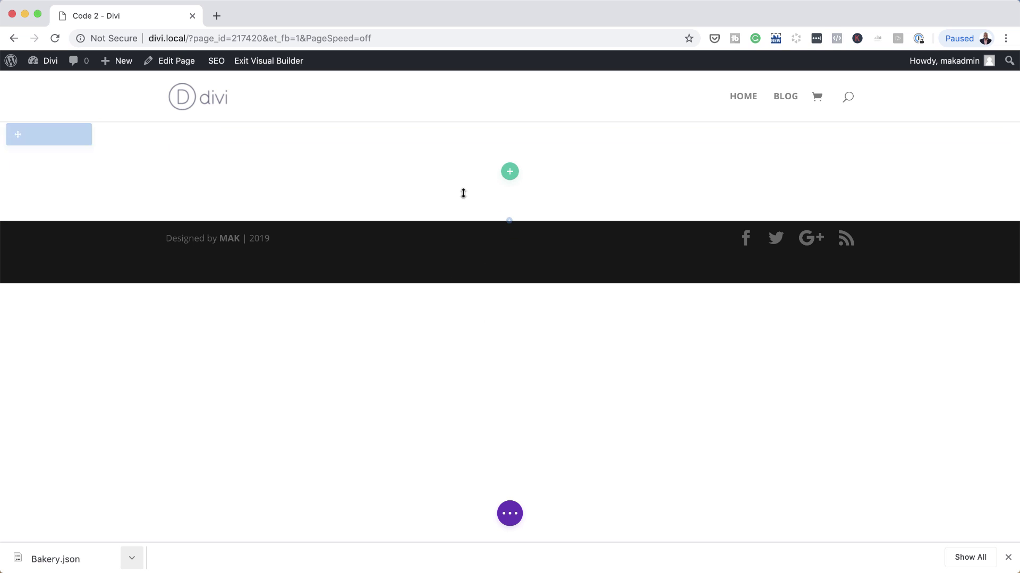
{"action": "key", "text": "ctrl+Up"}
{"action": "left_click", "coordinate": [761, 431]}
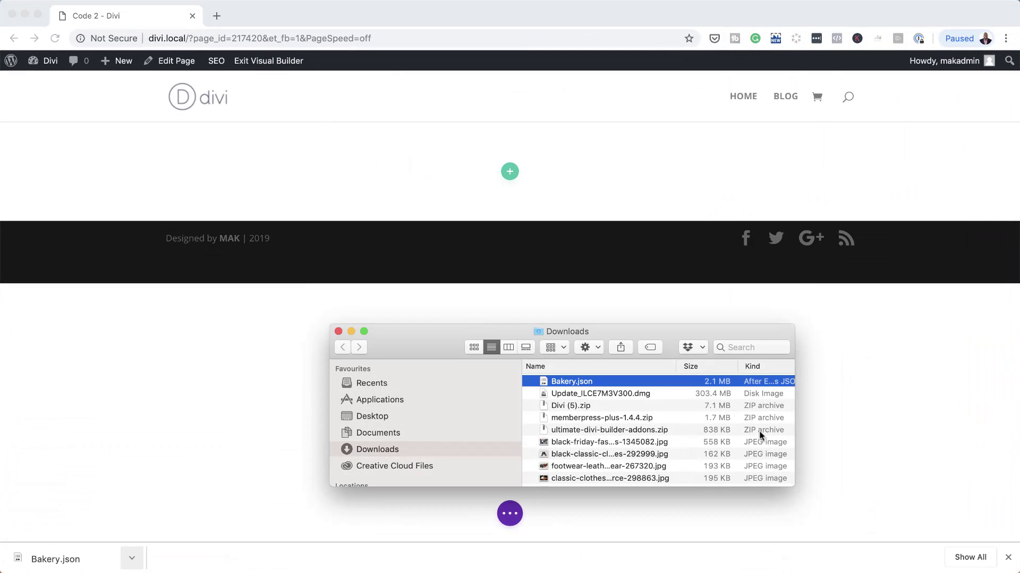
{"action": "left_click_drag", "start_coordinate": [548, 381], "coordinate": [537, 162]}
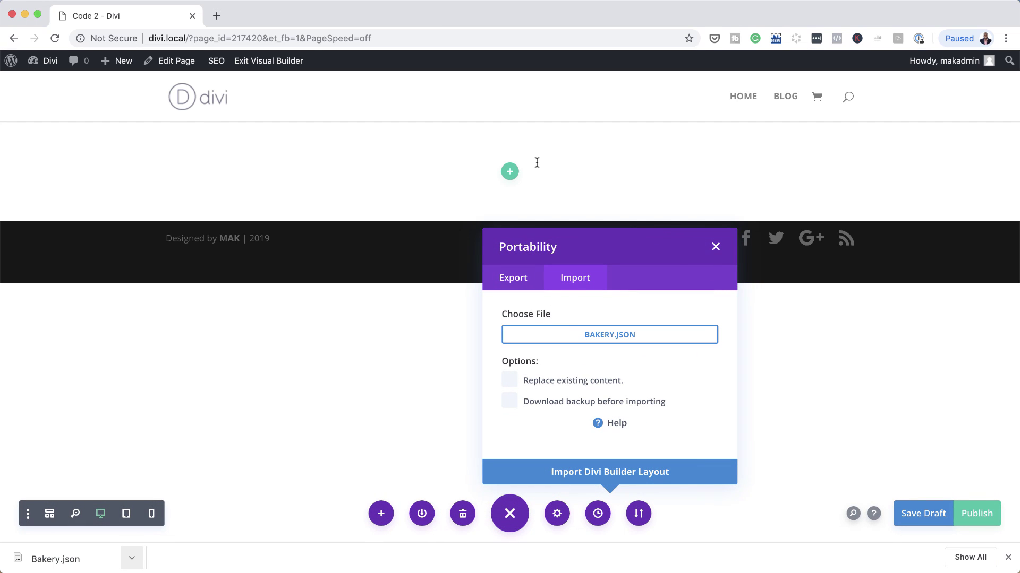
{"action": "left_click", "coordinate": [510, 381]}
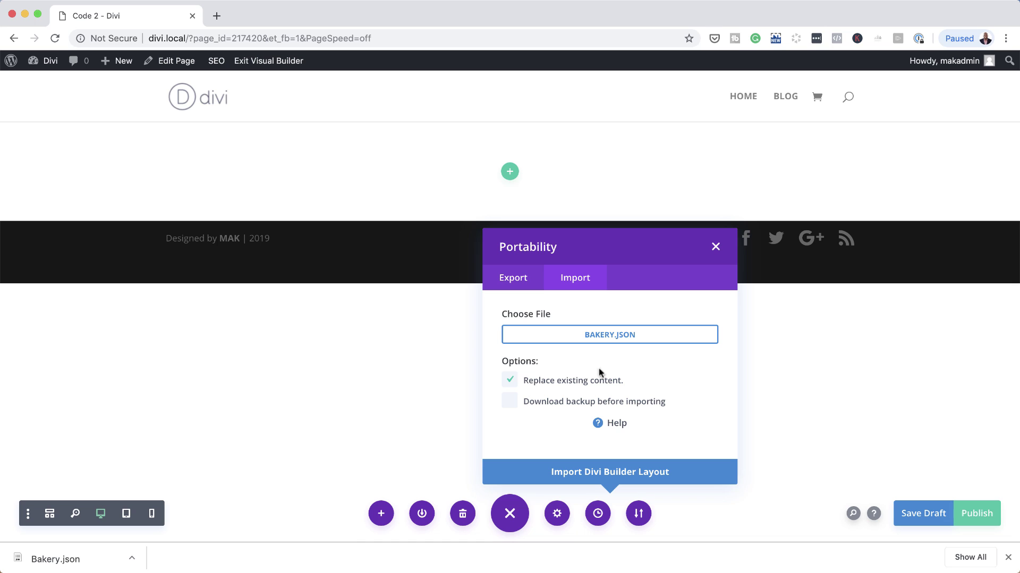
{"action": "left_click", "coordinate": [647, 474]}
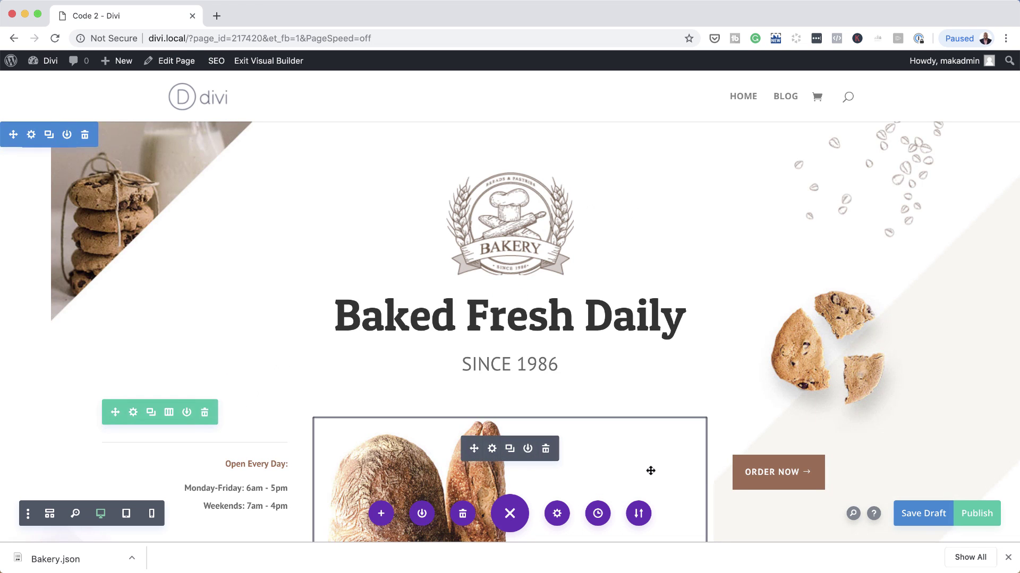
Switch the imported Code 2 page to Wireframe View to show its structure.
{"action": "scroll", "coordinate": [698, 380], "scroll_direction": "down", "scroll_amount": 4}
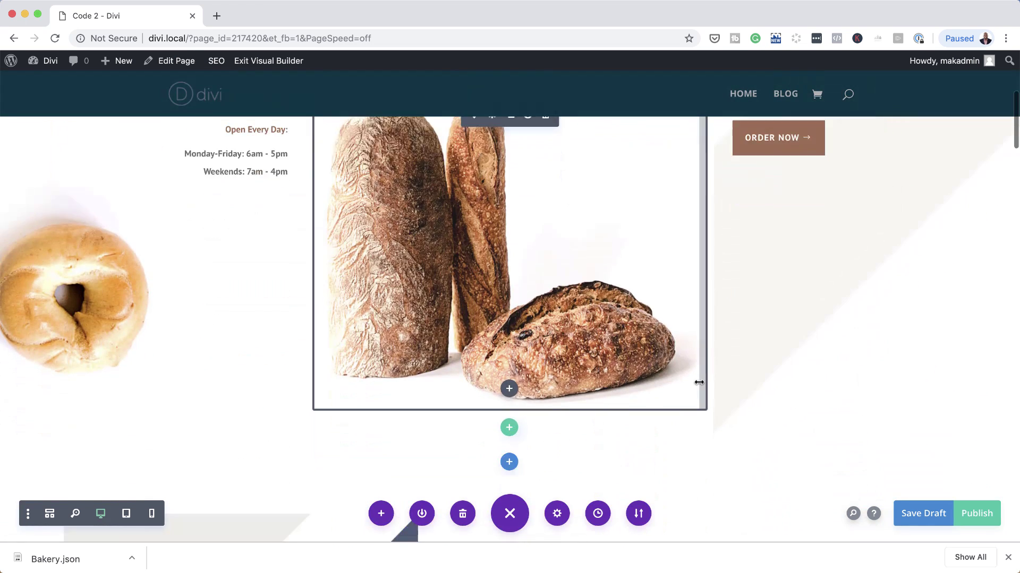
{"action": "scroll", "coordinate": [658, 393], "scroll_direction": "up", "scroll_amount": 5}
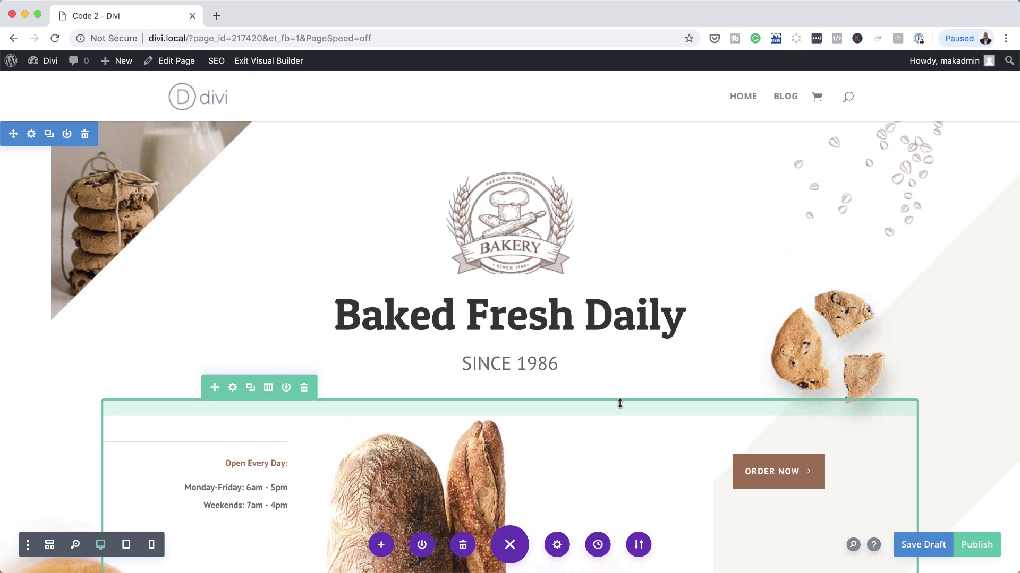
{"action": "left_click", "coordinate": [51, 547]}
Check that the CSS Code module's settings still hold the toggle style code, then close them.
{"action": "scroll", "coordinate": [878, 362], "scroll_direction": "down", "scroll_amount": 3}
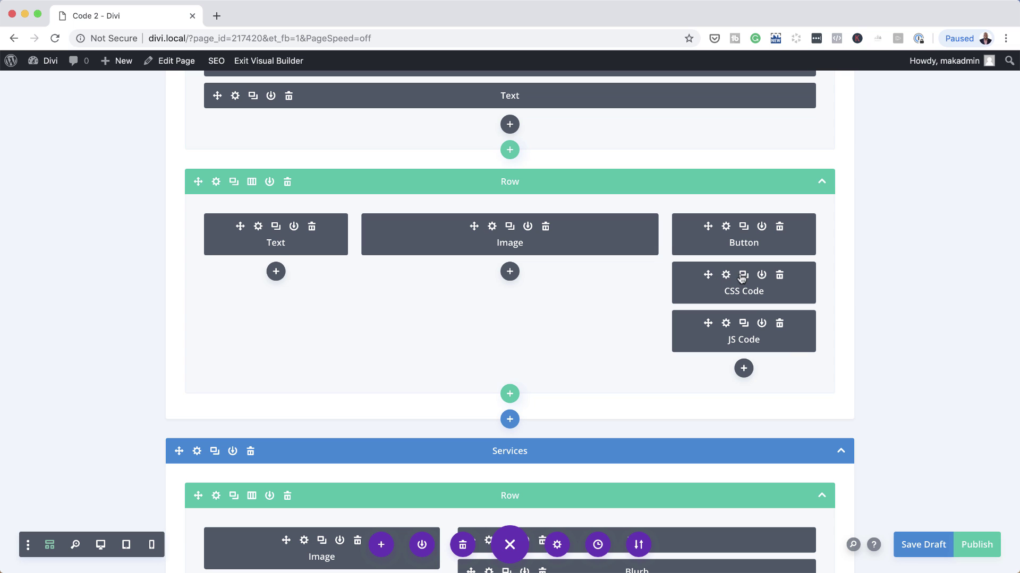
{"action": "left_click", "coordinate": [725, 276]}
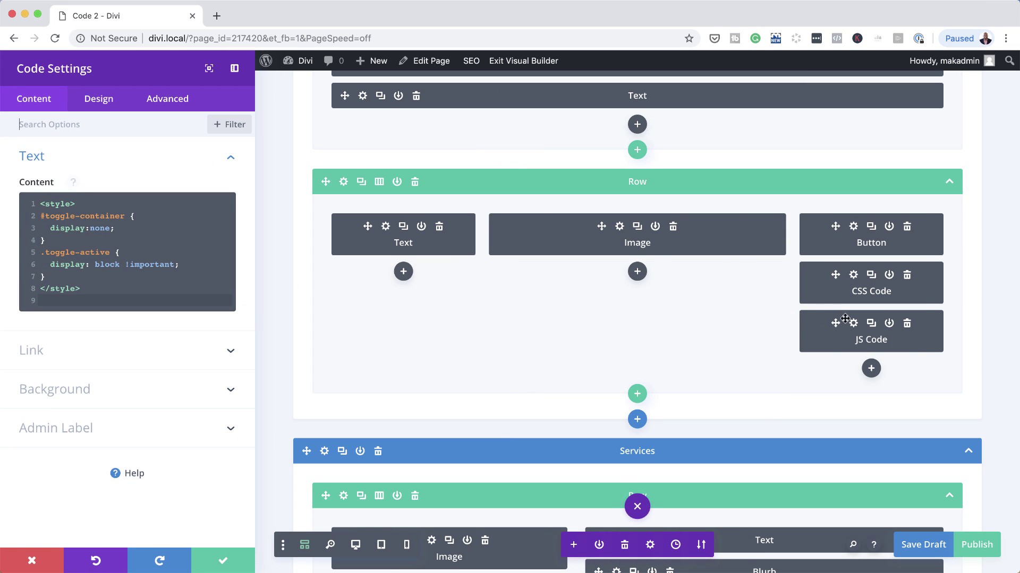
{"action": "left_click", "coordinate": [223, 561]}
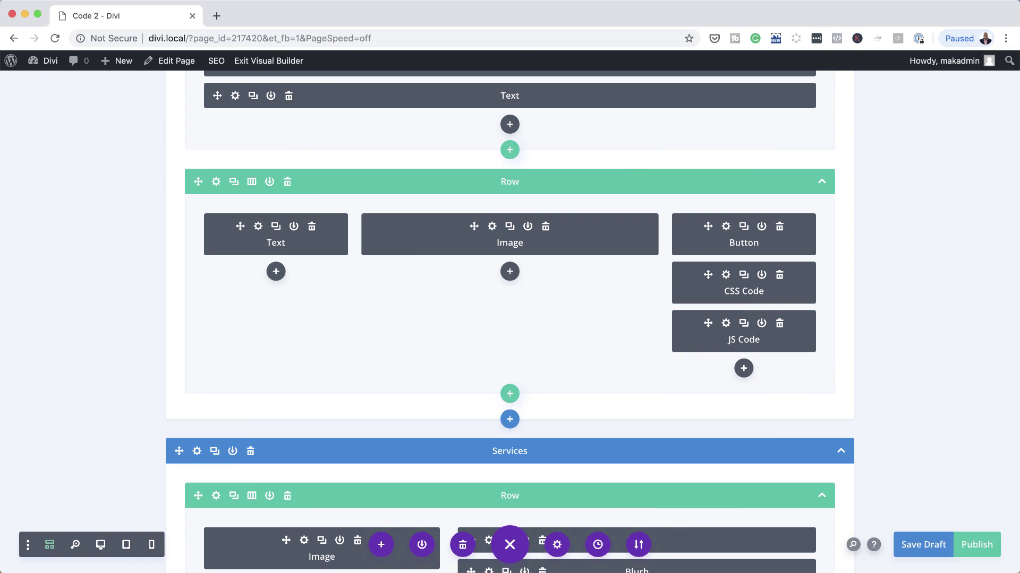